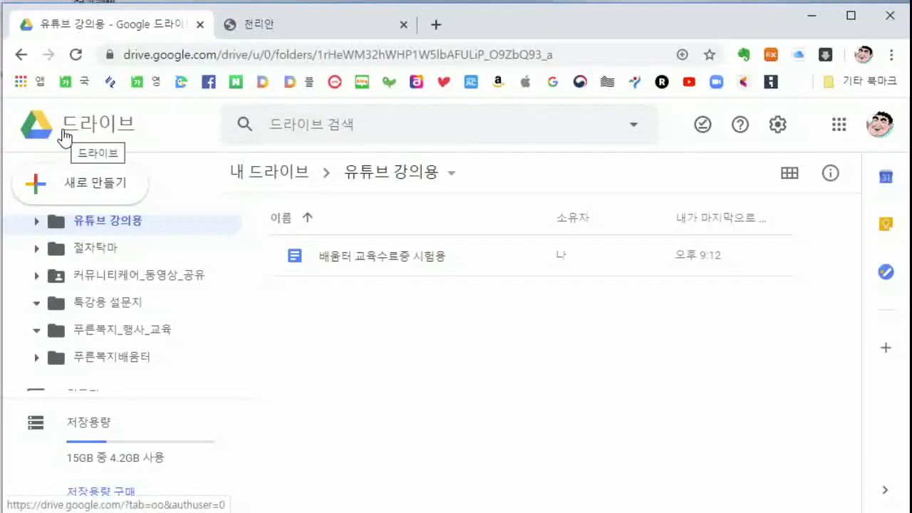
scroll(143, 326, up, 2)
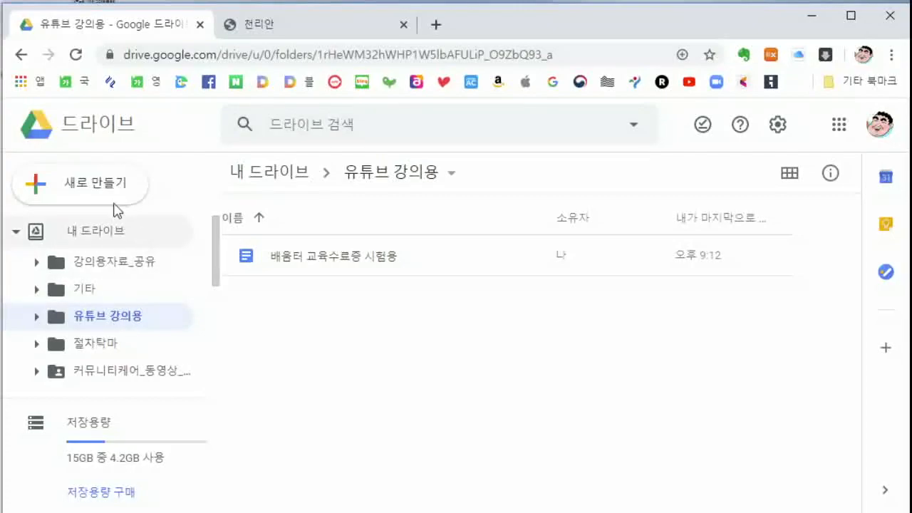
click(79, 188)
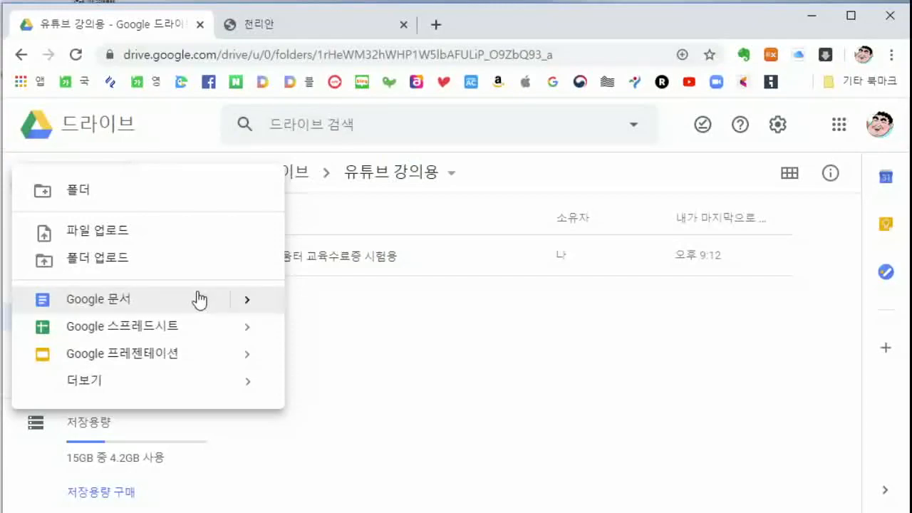
click(423, 349)
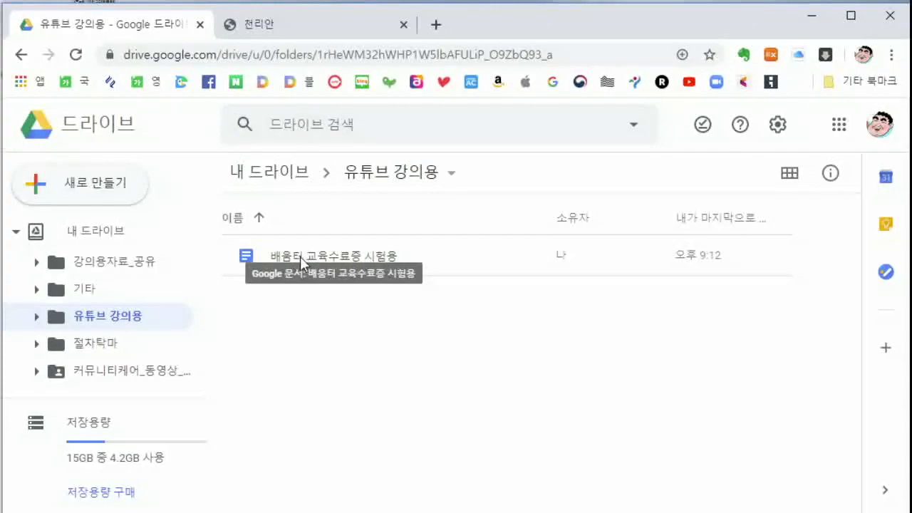
Open the 배움터 교육수료증 시험용 certificate in Docs and locate its <<name>> placeholder
double_click(361, 259)
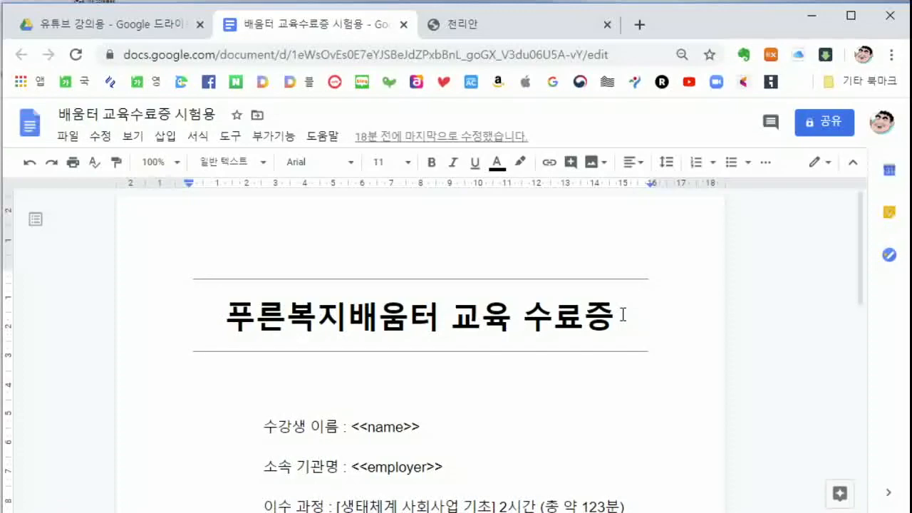
scroll(622, 314, down, 3)
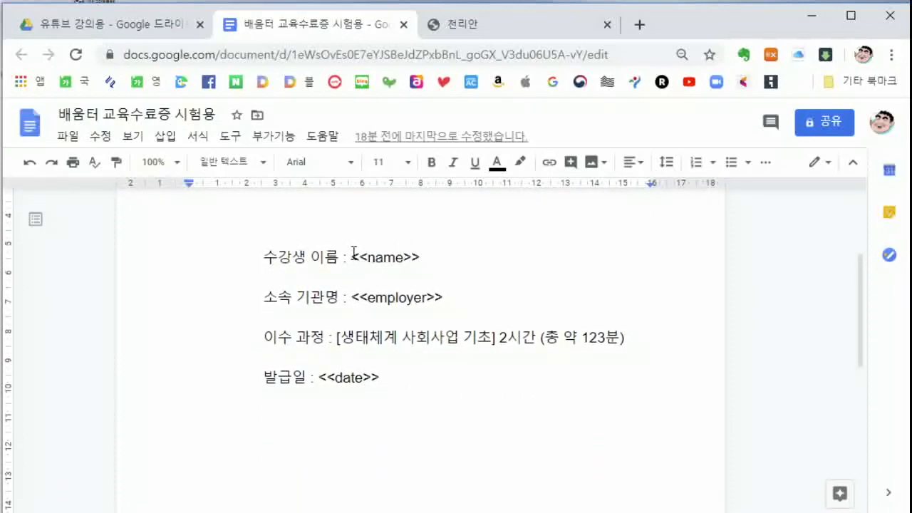
click(352, 255)
click(726, 261)
drag(350, 255, 422, 264)
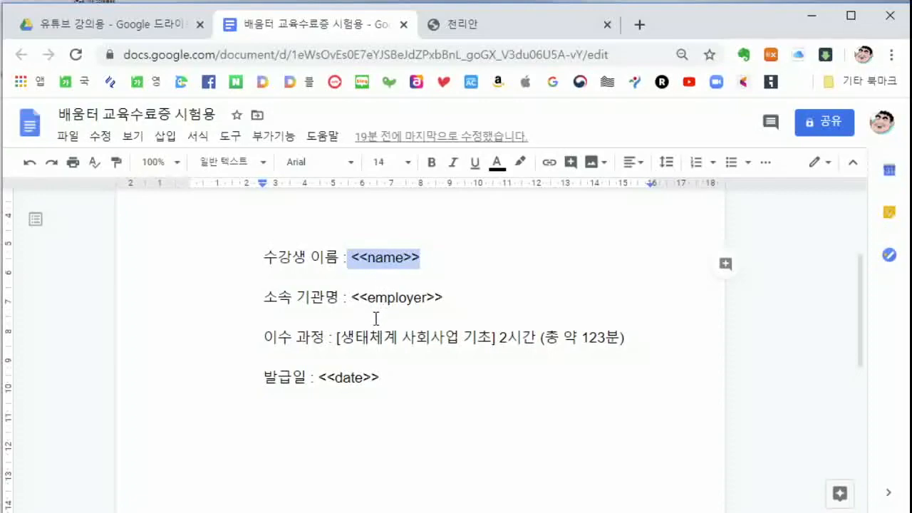
Replace <<date>> on the 발급일 line with 2020년 4월 2일
click(319, 376)
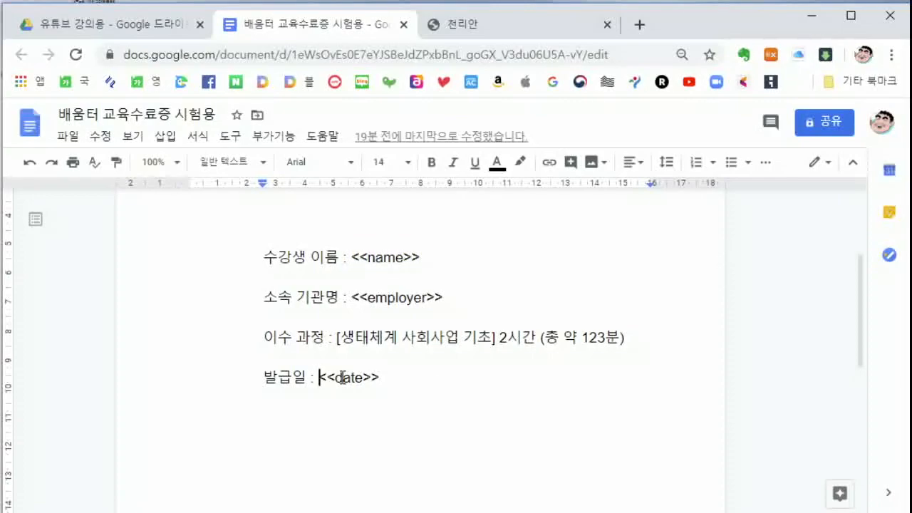
drag(320, 376, 379, 377)
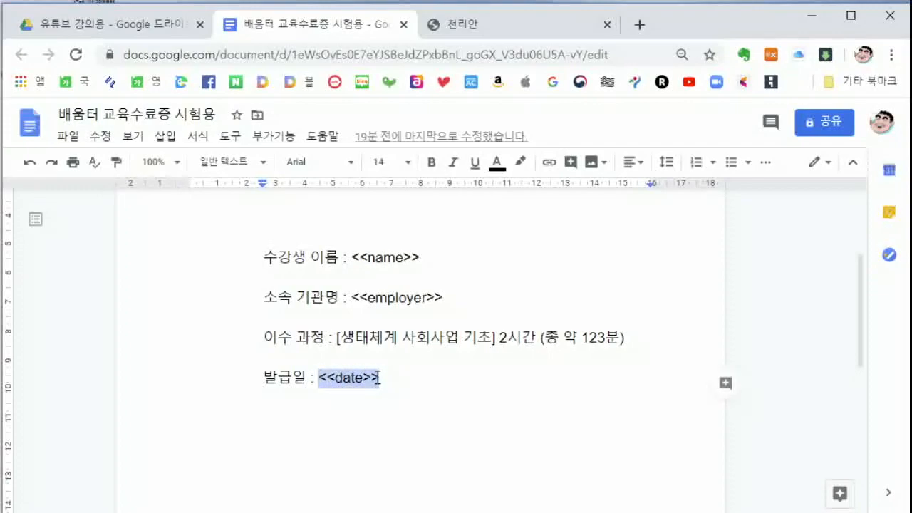
click(379, 377)
drag(319, 376, 394, 378)
text(2)
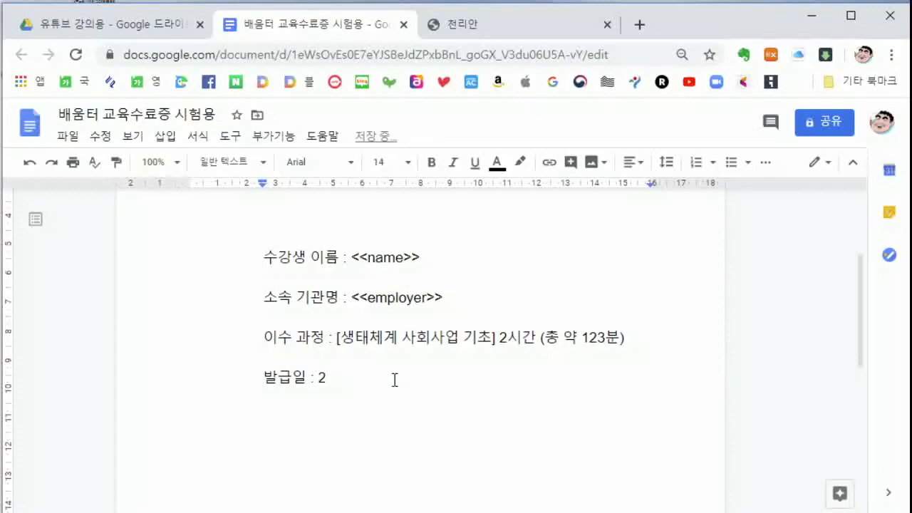
text(020년 4월 2일)
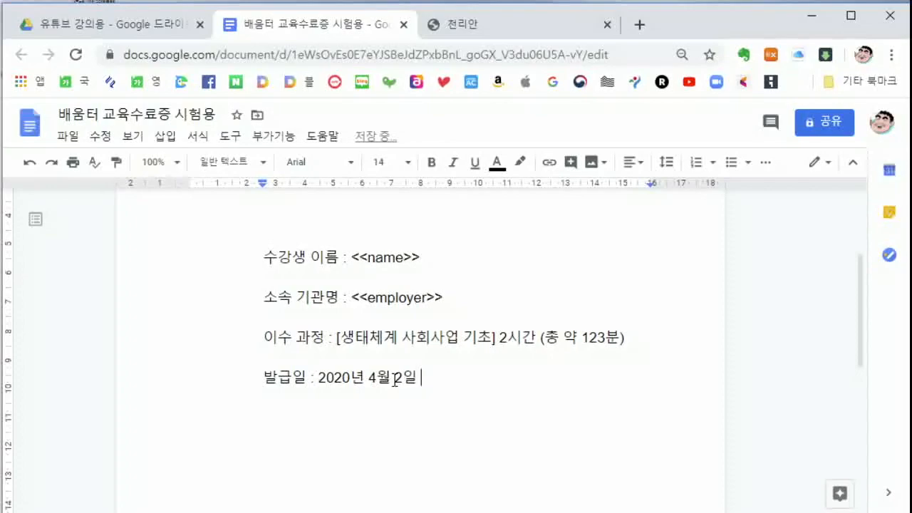
scroll(463, 383, down, 3)
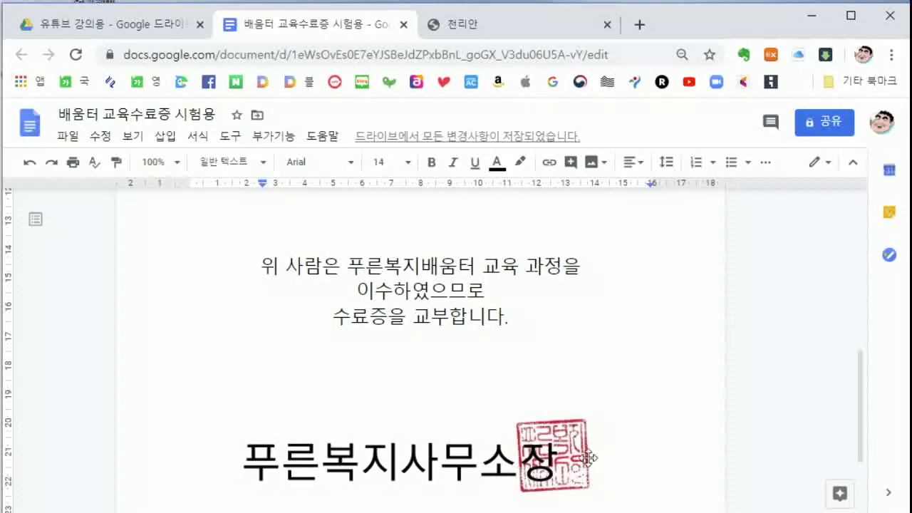
scroll(654, 409, down, 2)
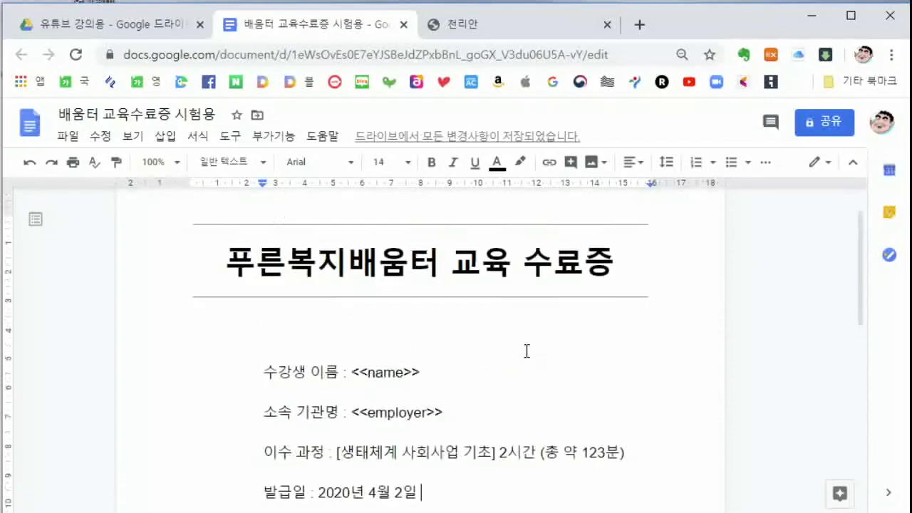
scroll(526, 350, up, 1)
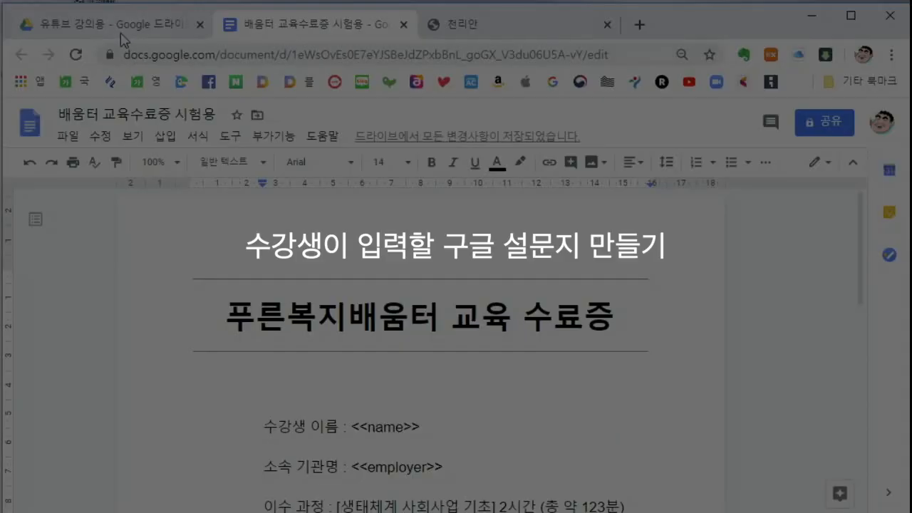
Back in the Drive folder, create a blank Google Form via New > More > Google Forms
click(117, 25)
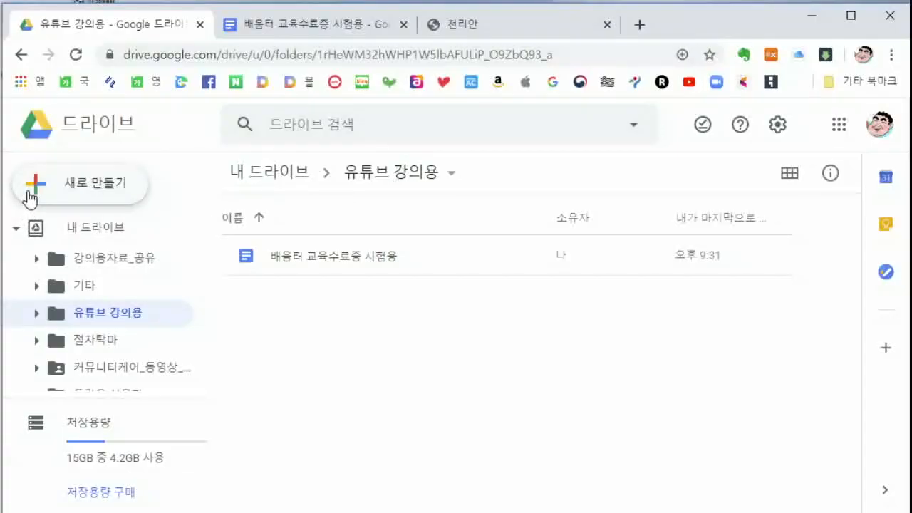
click(29, 186)
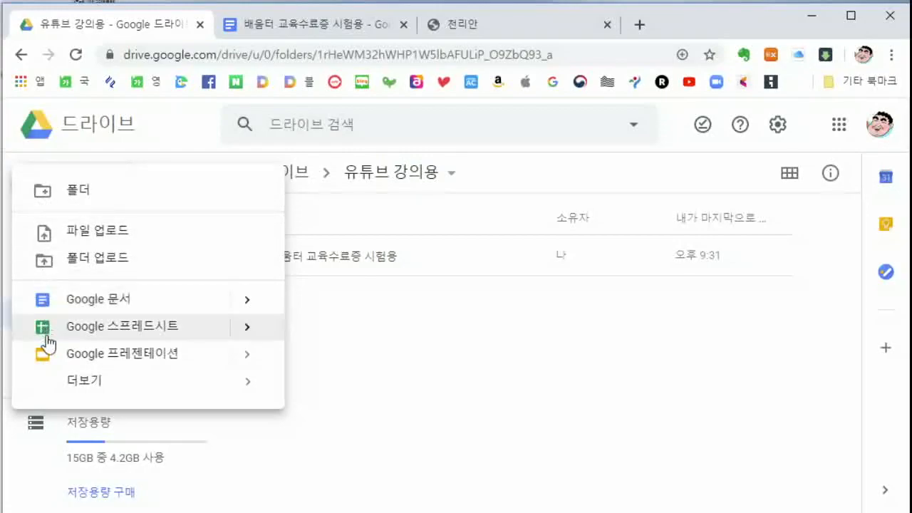
mouse_move(71, 380)
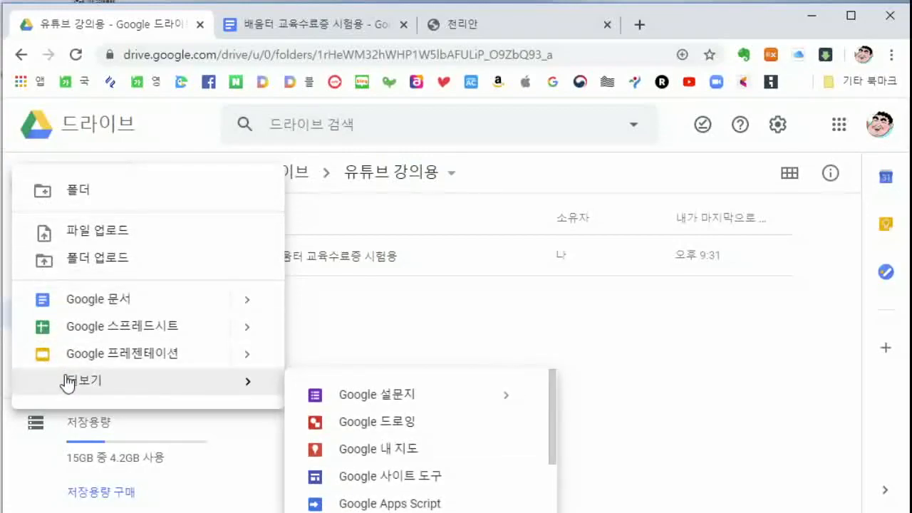
click(342, 399)
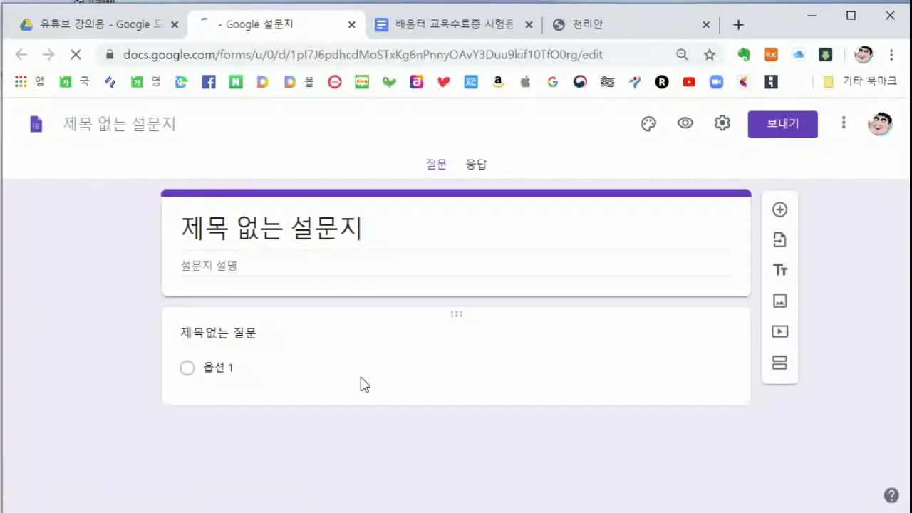
Rename the untitled form to 배움터 수료증 신청서
click(227, 229)
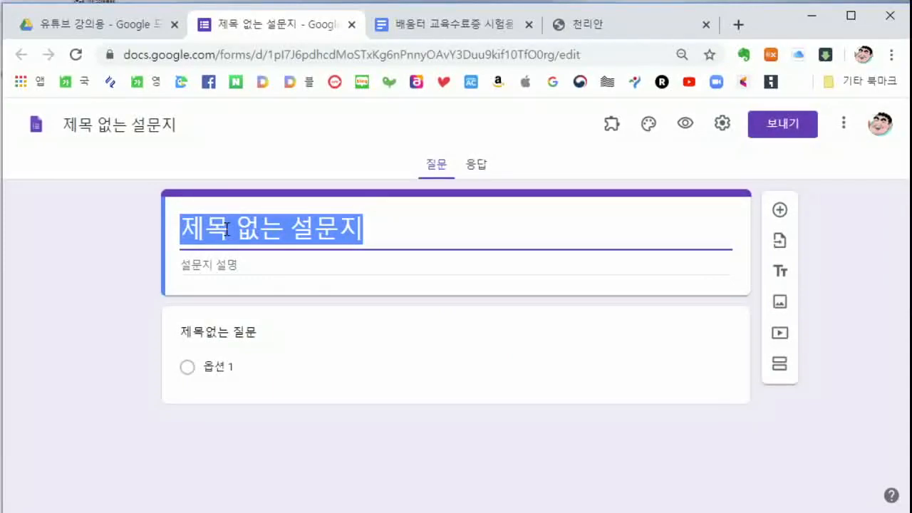
text(배움터 수료증)
text( 신청 야)
key(BackSpace)
key(BackSpace)
text(서)
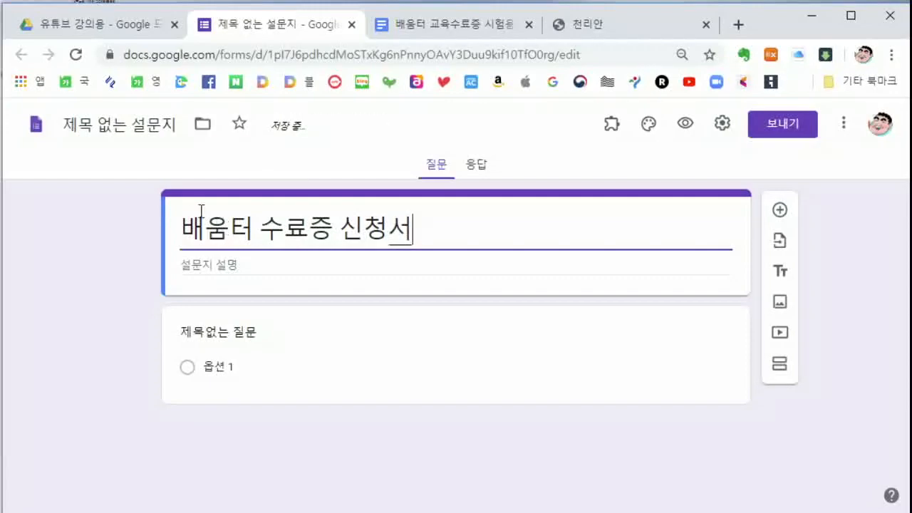
click(141, 128)
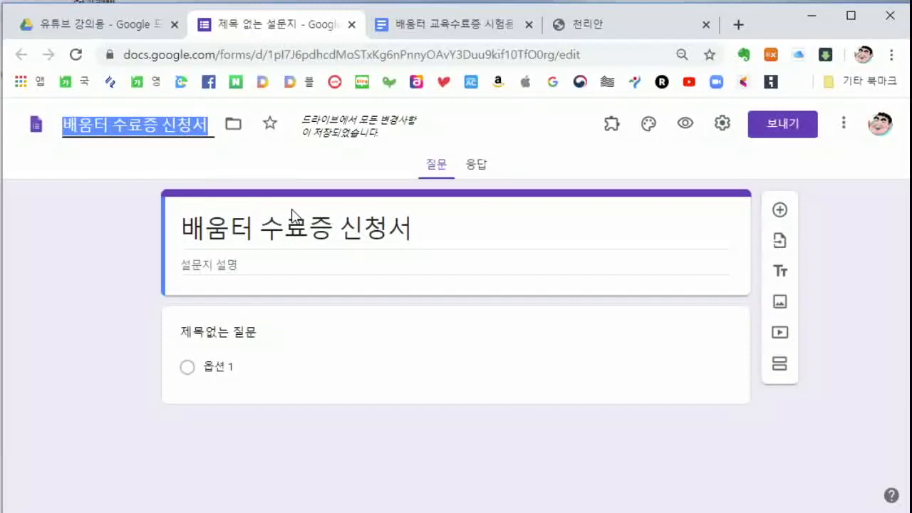
Turn the first question into the email-address collection field and add a question below it
click(224, 331)
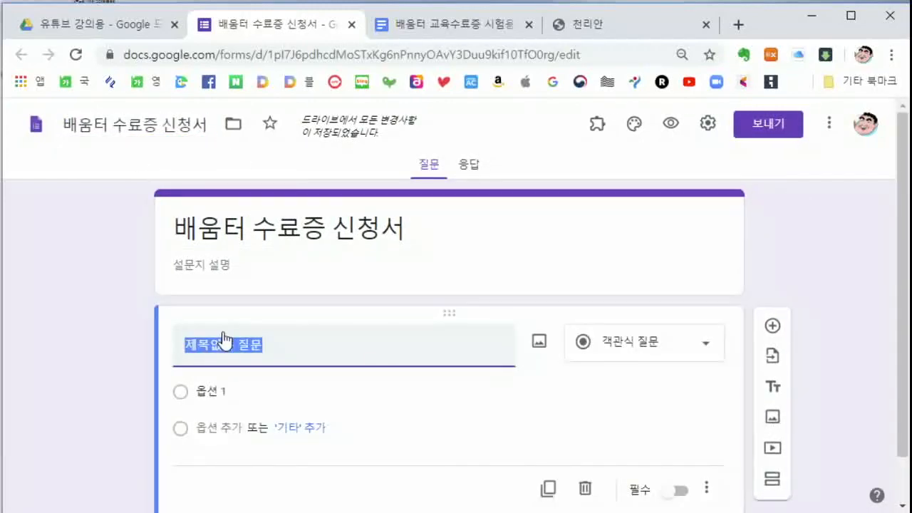
scroll(328, 338, down, 1)
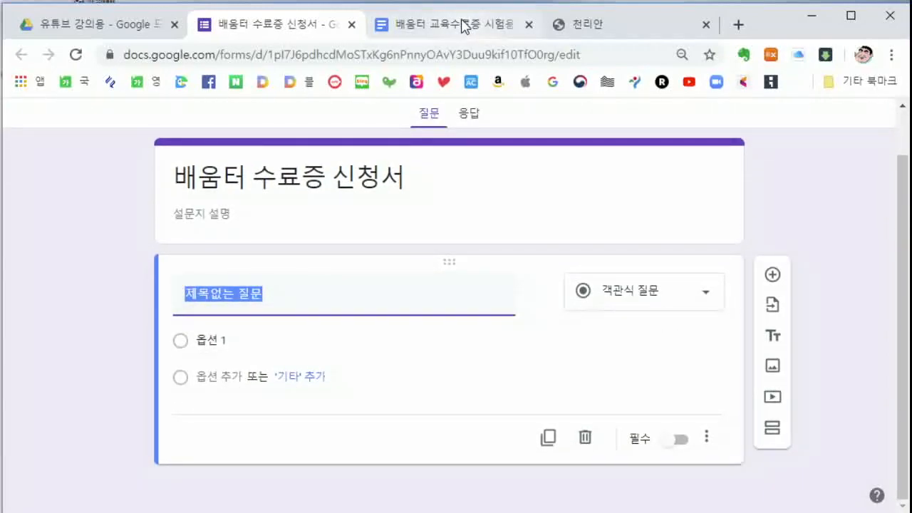
click(464, 23)
scroll(425, 318, down, 1)
scroll(424, 317, down, 2)
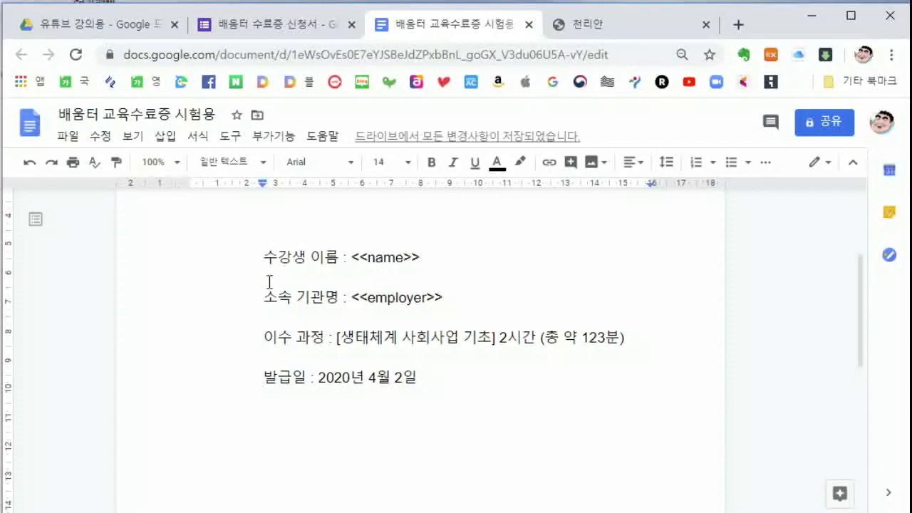
click(257, 24)
text(일메일 주소)
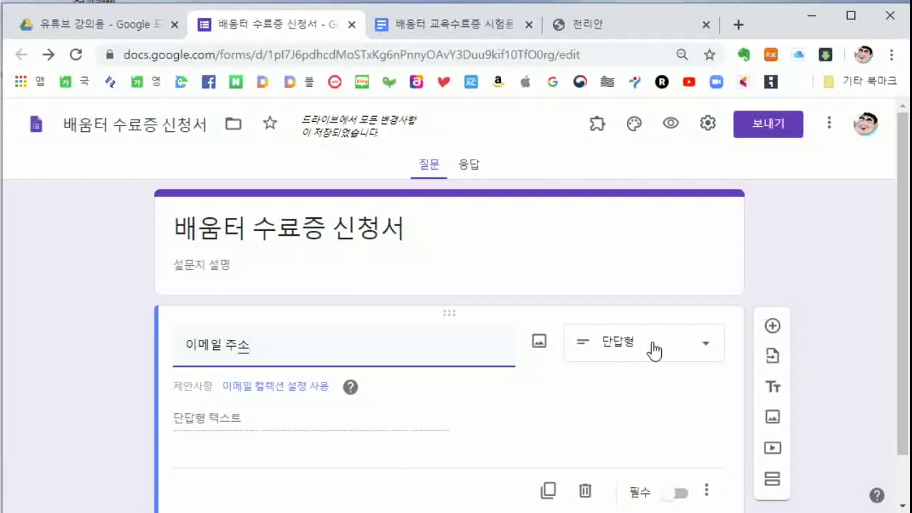
click(271, 397)
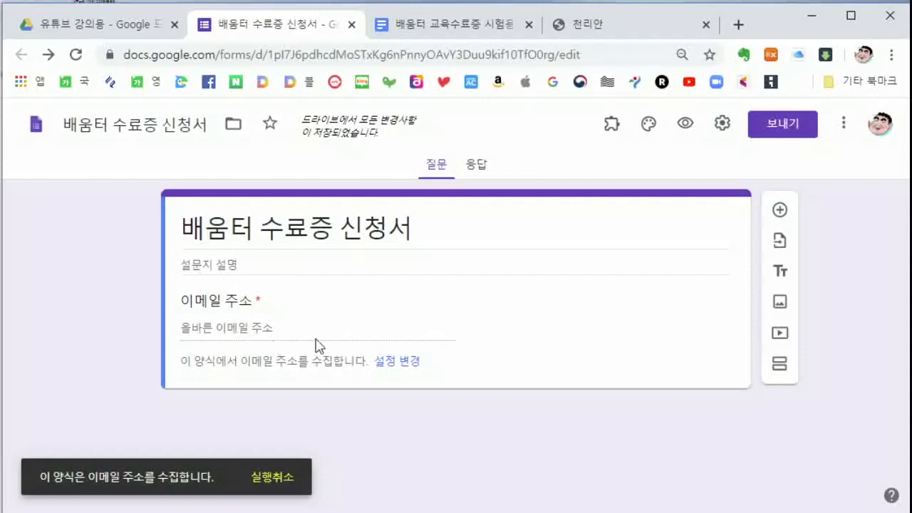
click(780, 211)
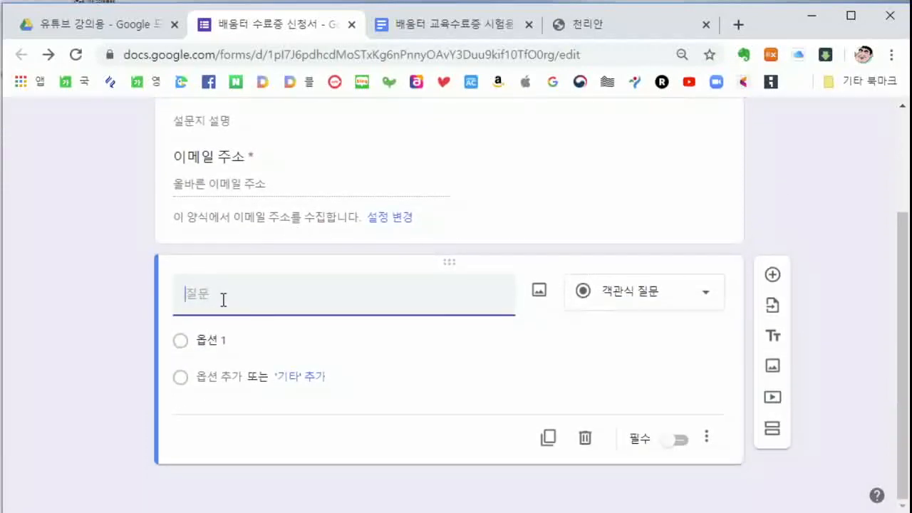
Title the new question 이름 and make it required
click(465, 29)
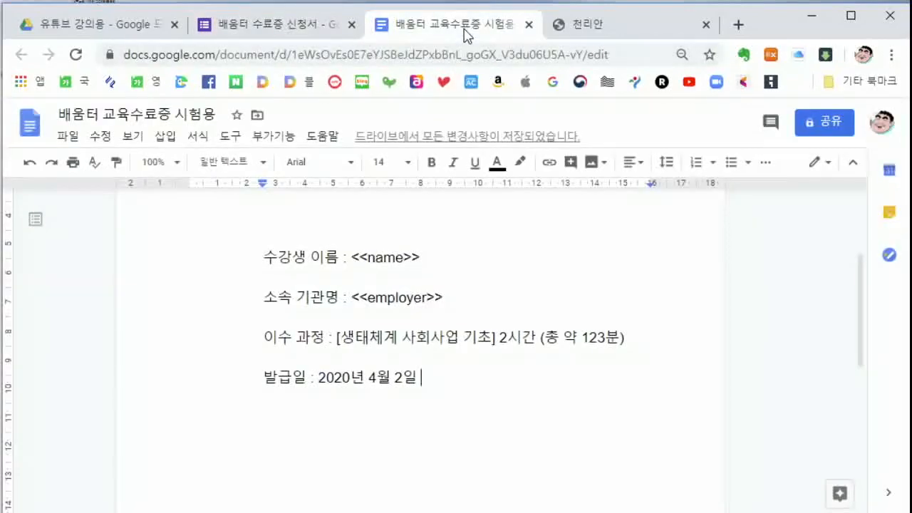
click(294, 26)
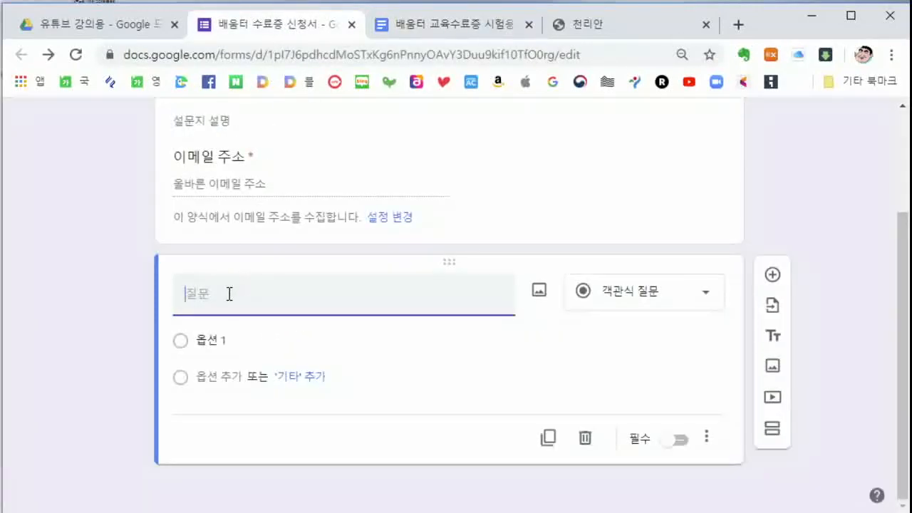
text(이름)
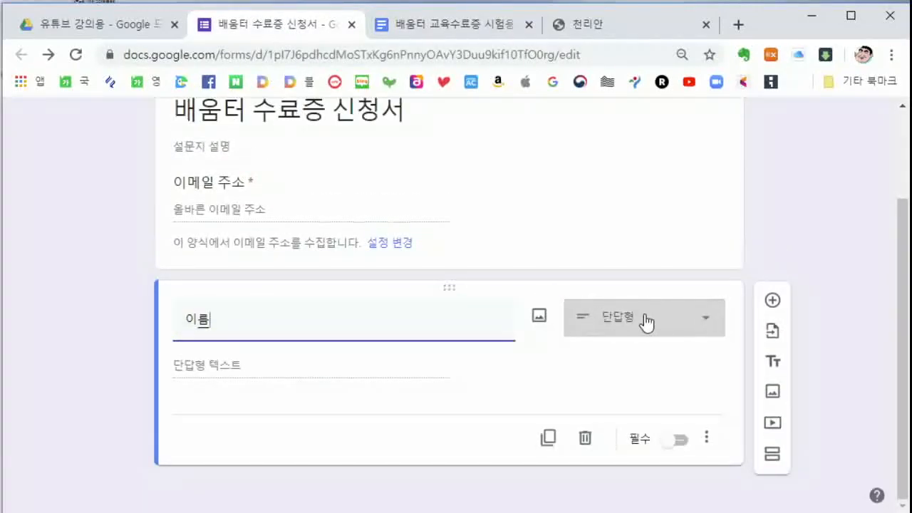
click(669, 442)
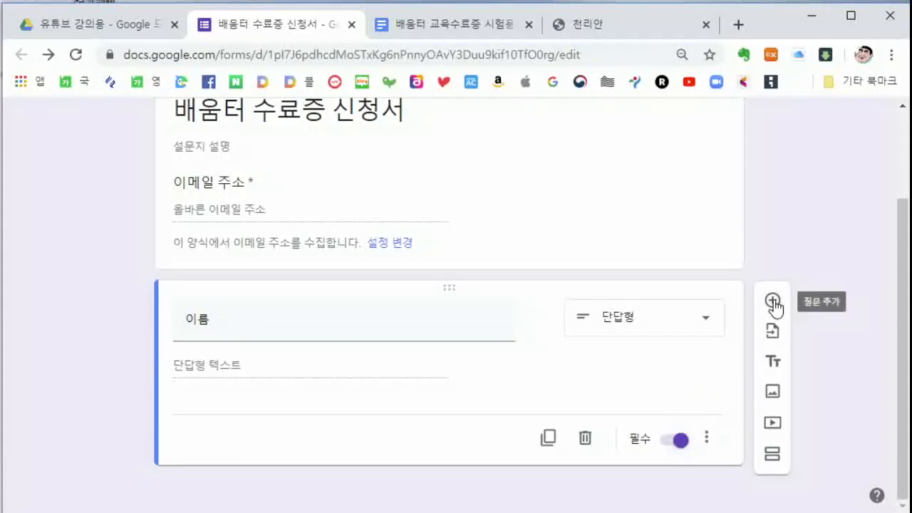
Add a required 소속기관명 question below 이름
click(772, 303)
text(소속기관명)
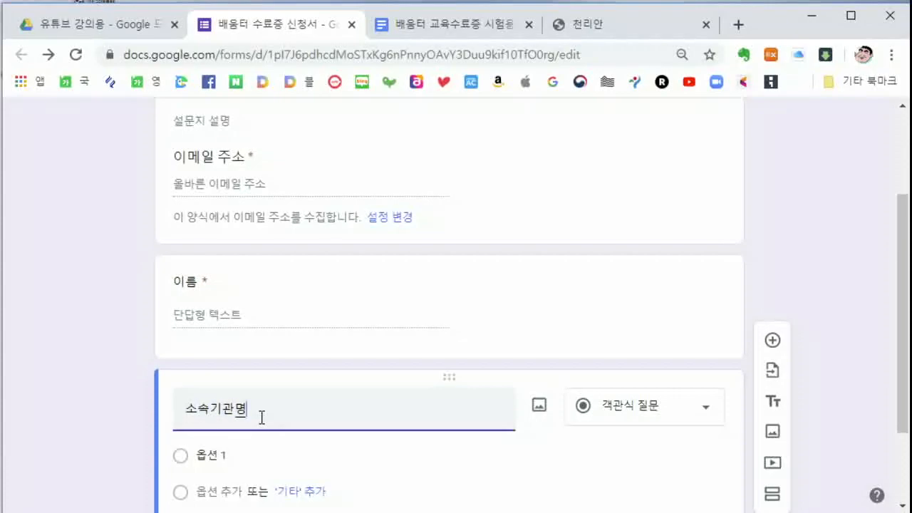
click(710, 459)
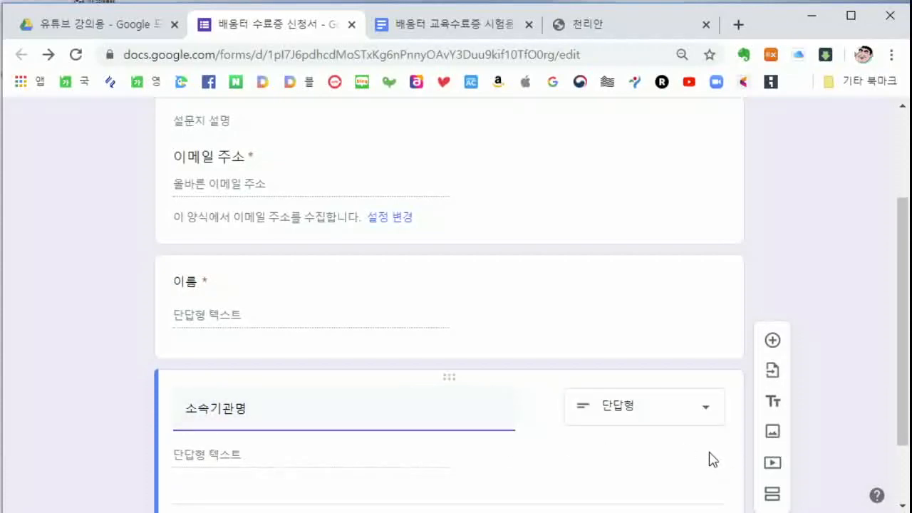
click(669, 443)
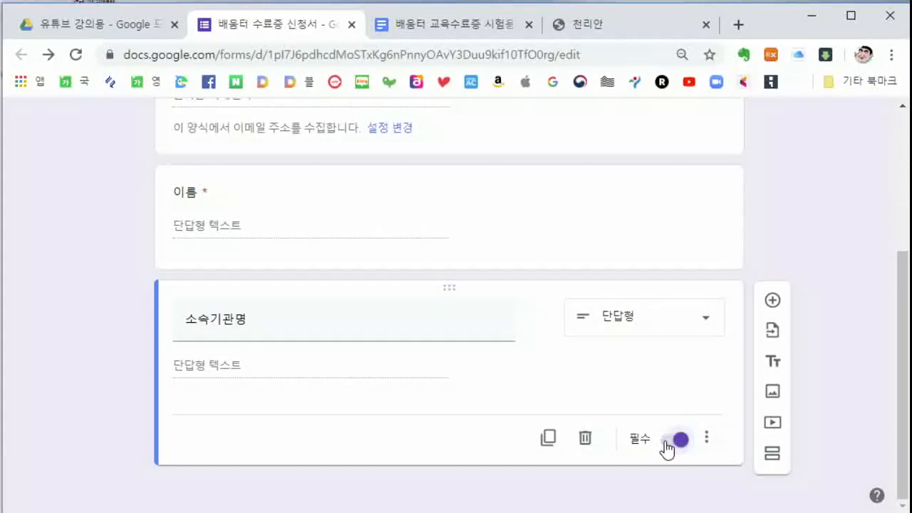
scroll(666, 400, up, 4)
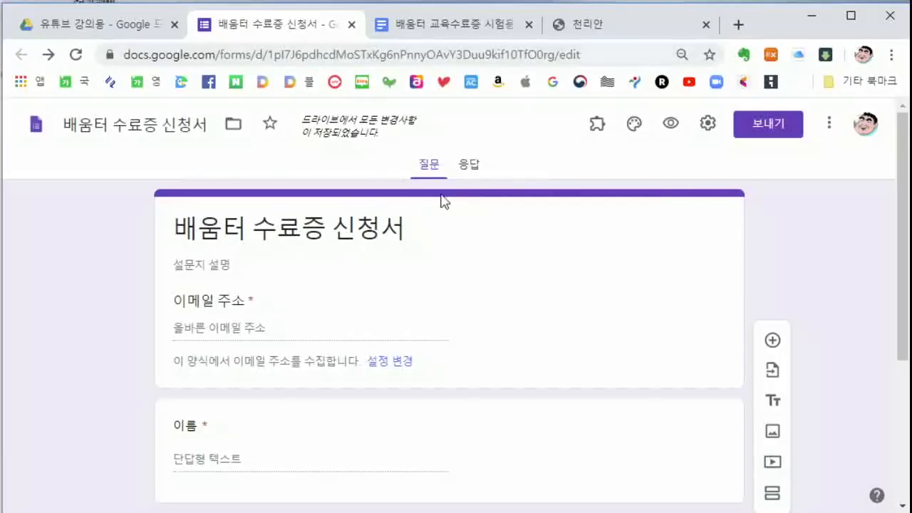
From the Responses view, create the linked spreadsheet 배움터 수료증 신청서(응답)
click(470, 170)
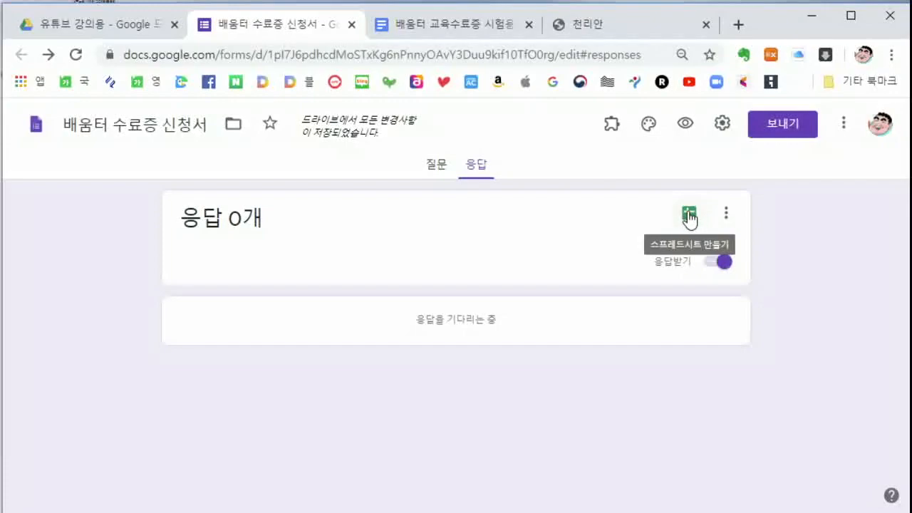
click(686, 214)
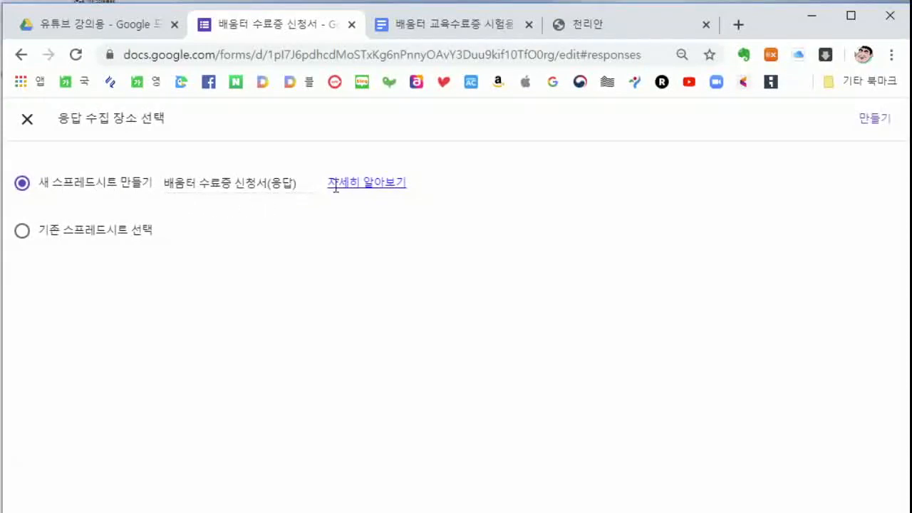
click(875, 119)
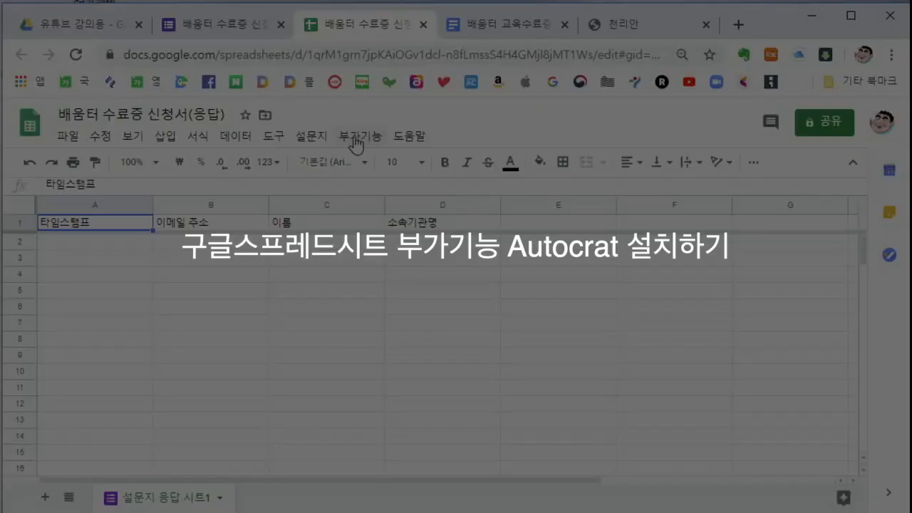
Search the G Suite Marketplace for autocrat through Add-ons > Manage add-ons
click(358, 137)
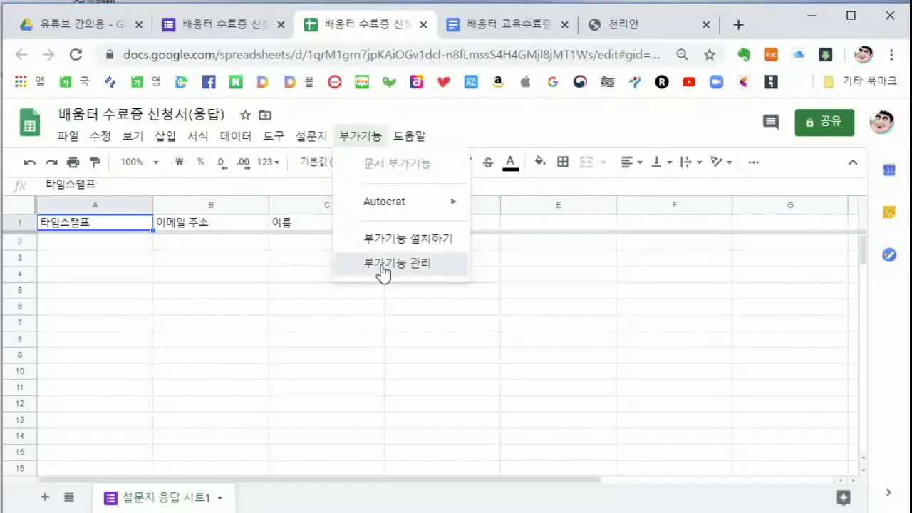
click(382, 265)
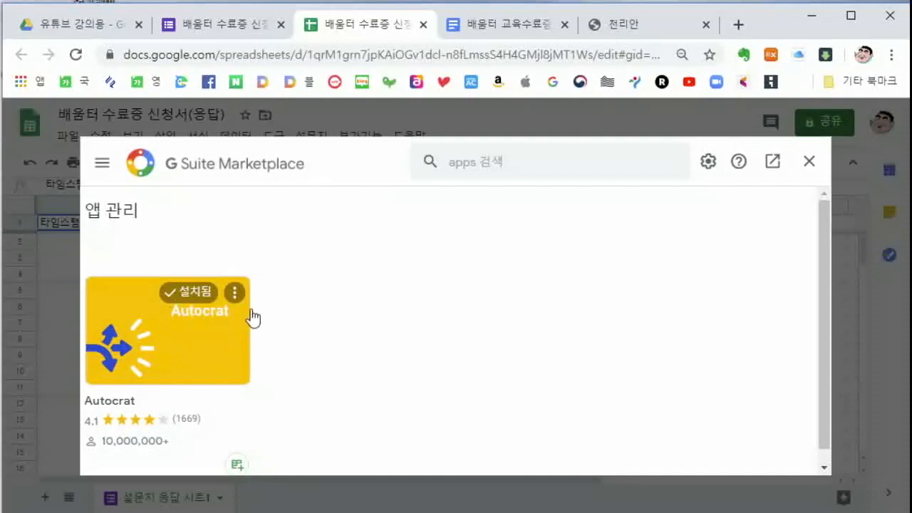
click(488, 167)
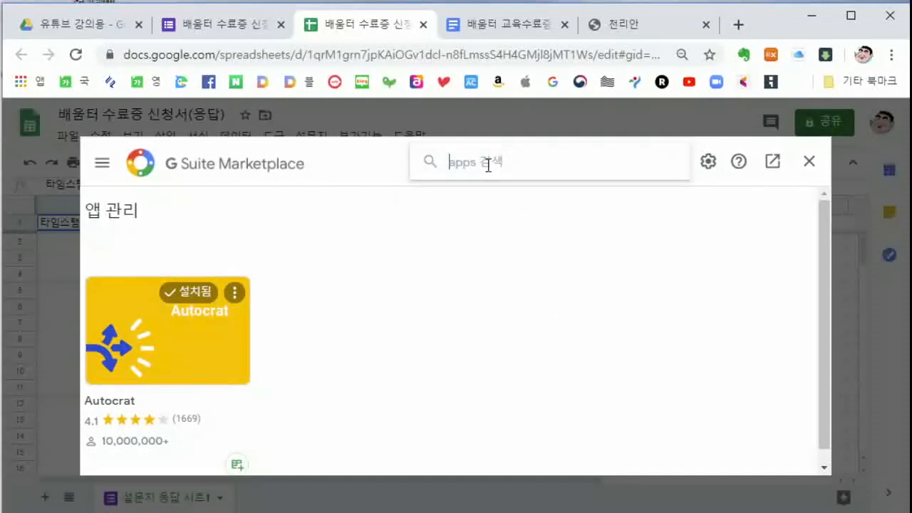
text(ㅁ)
key(BackSpace)
text(aut)
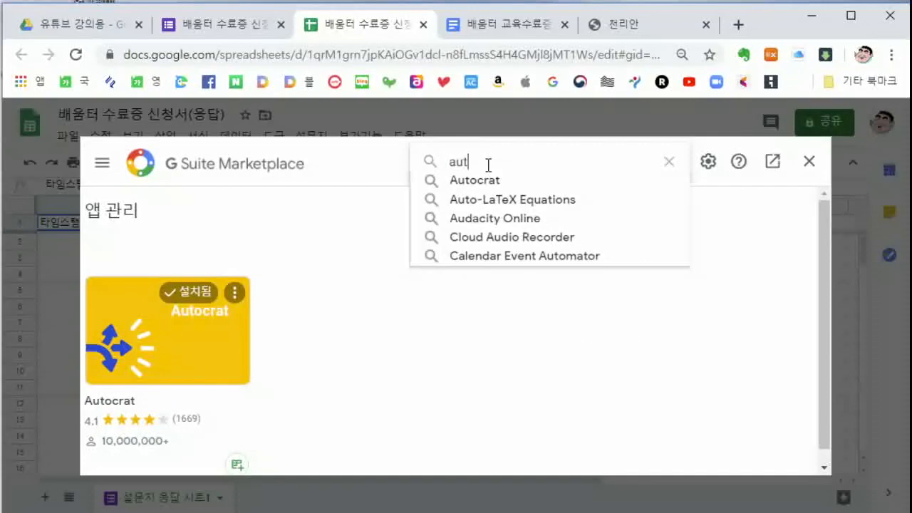
text(ocrat)
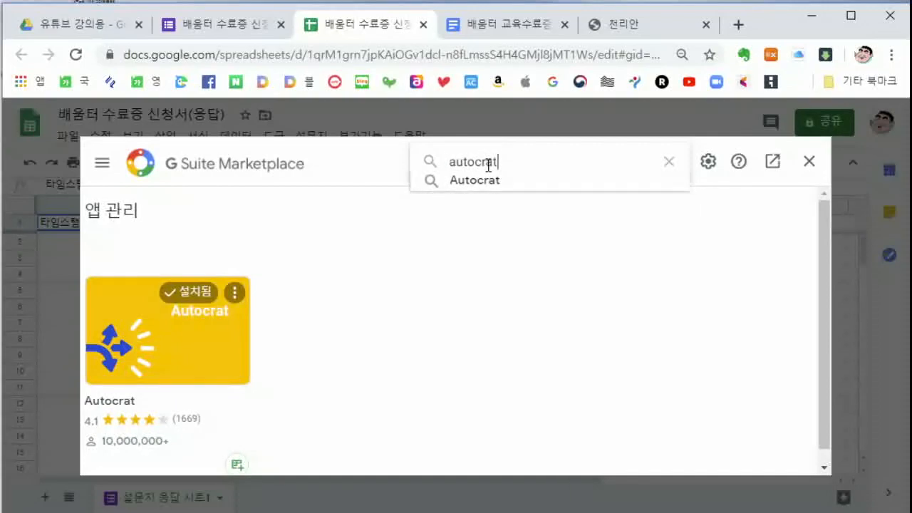
key(Return)
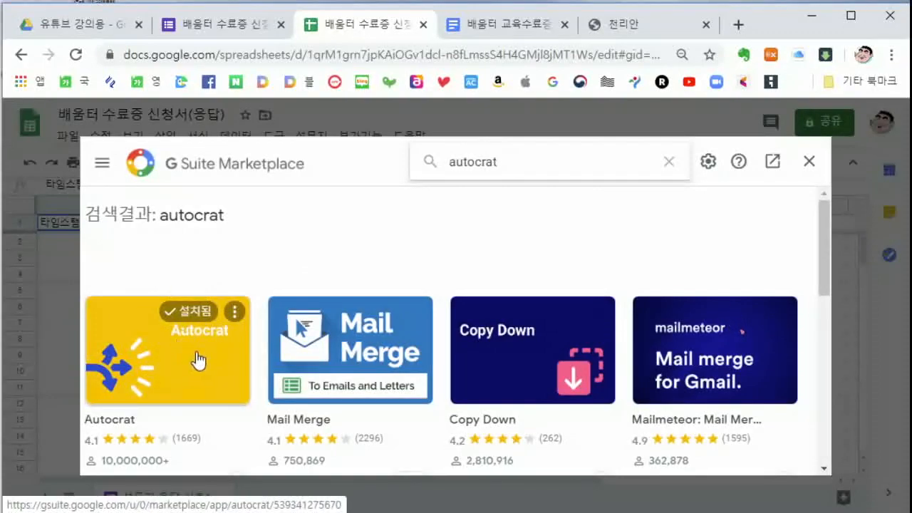
Close the Marketplace and launch Autocrat from Add-ons > Autocrat > Launch
click(808, 162)
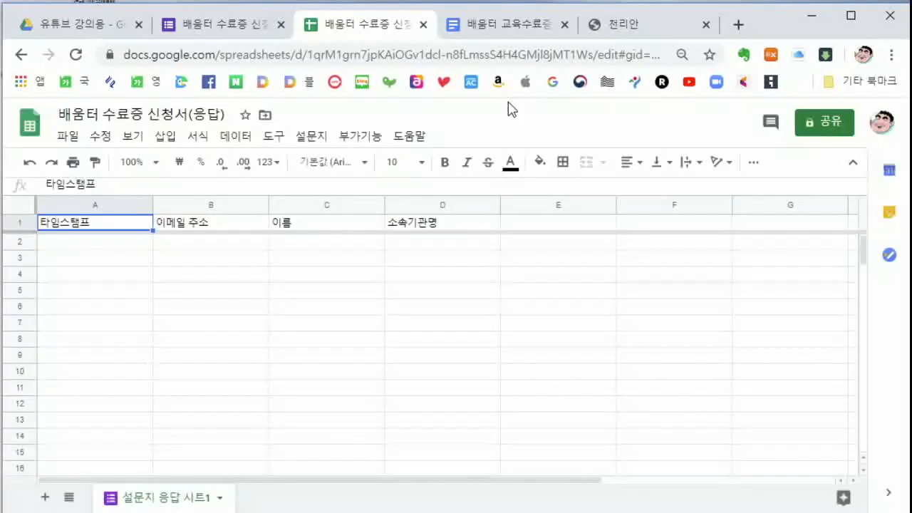
click(361, 137)
mouse_move(367, 210)
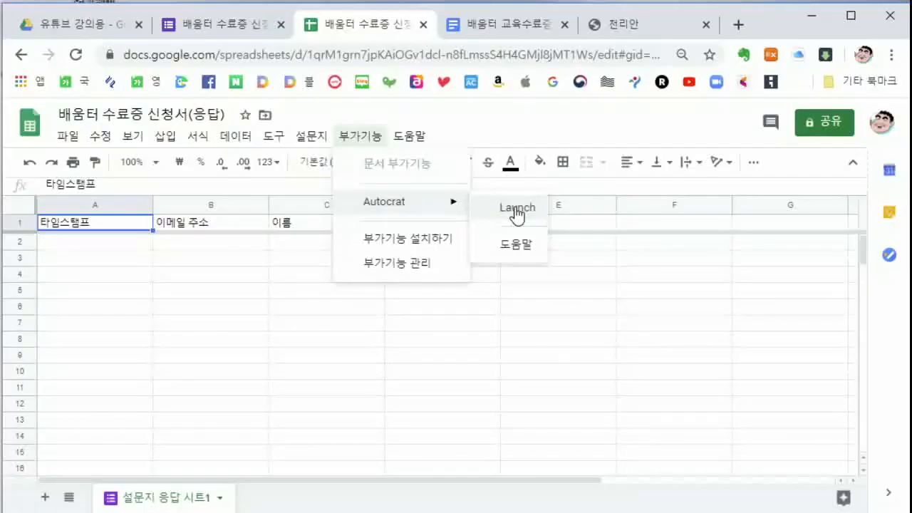
click(517, 210)
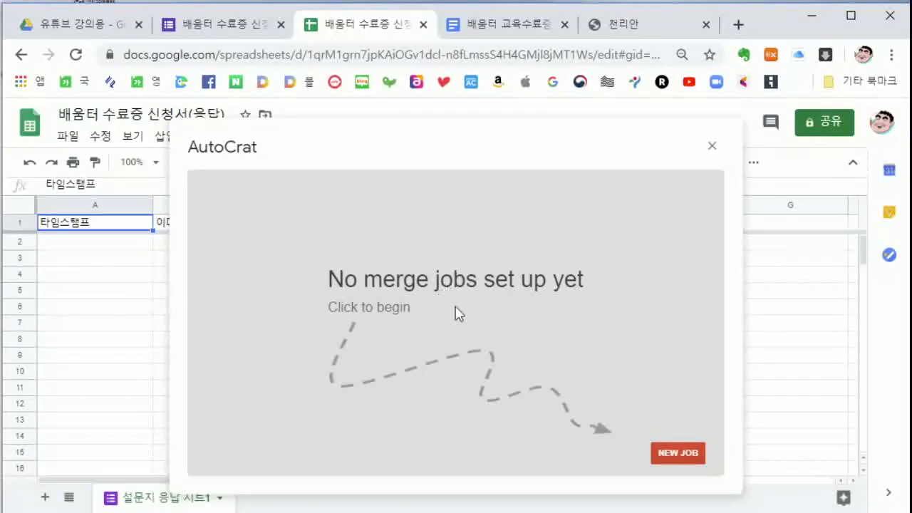
Create a new AutoCrat merge job named test and move on to template selection
click(670, 450)
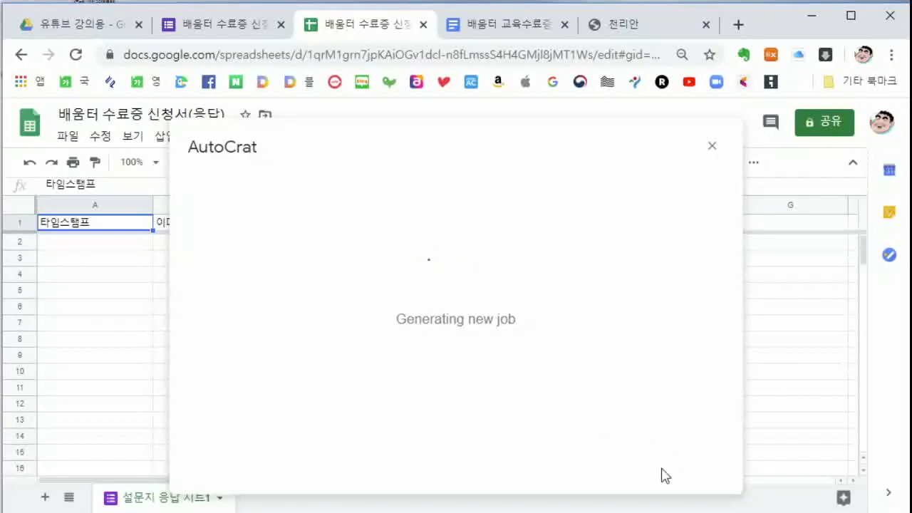
click(287, 249)
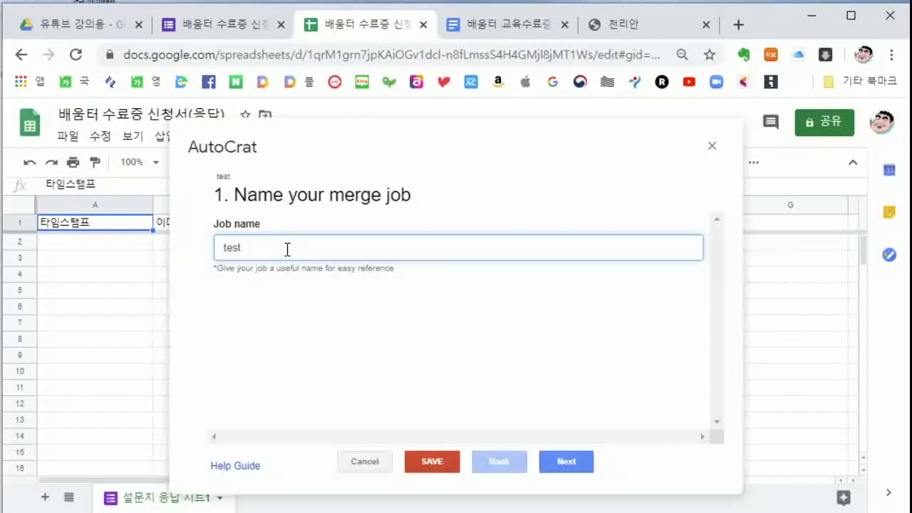
click(564, 461)
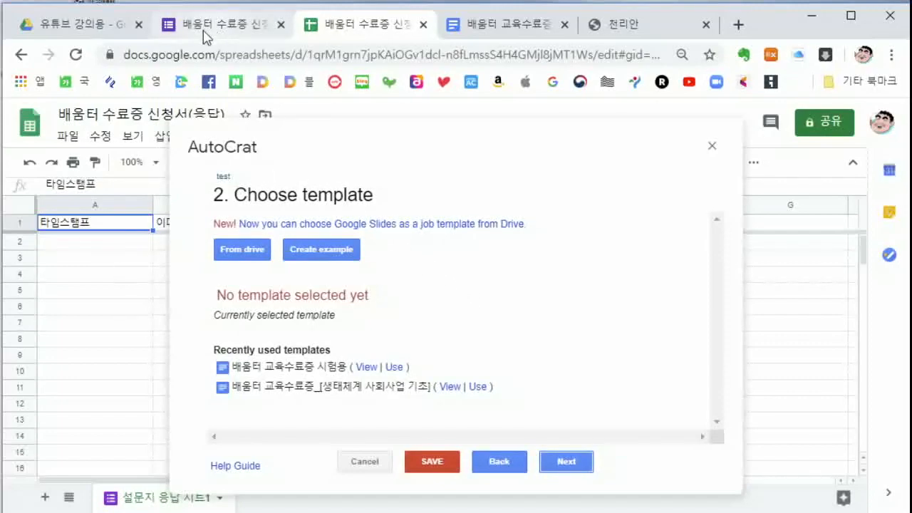
Pick 배움터 교육수료증 시험용 from Drive as the merge template and continue to tag mapping
click(242, 29)
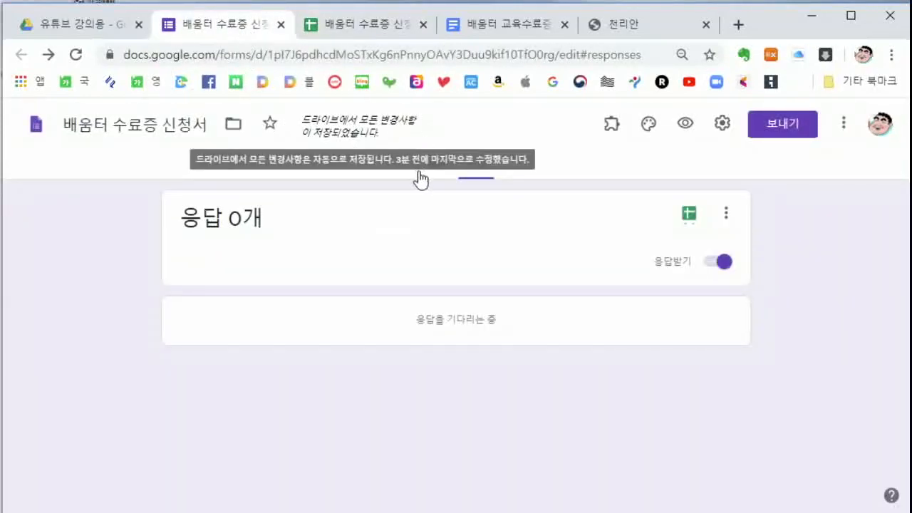
click(433, 166)
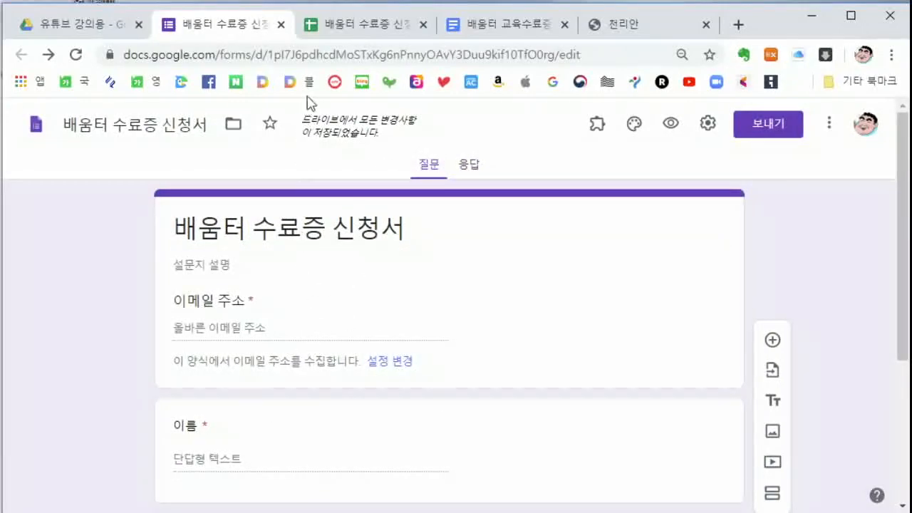
click(356, 30)
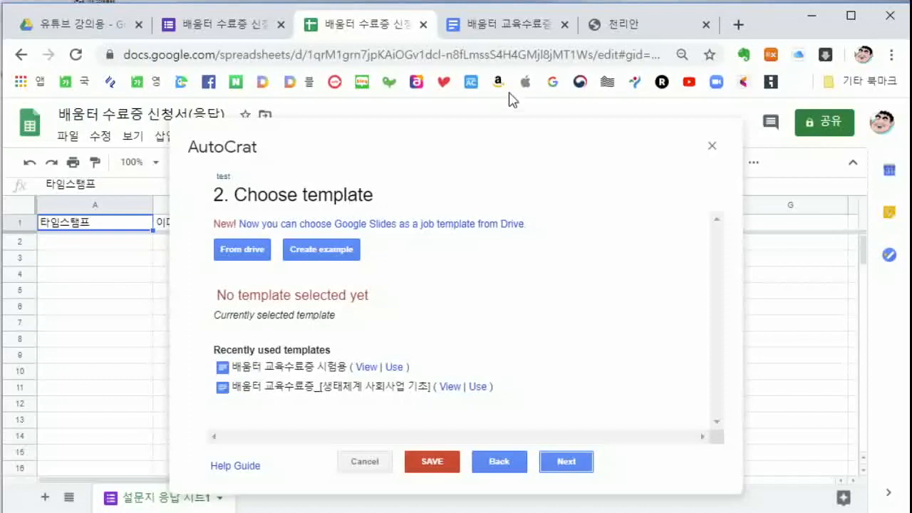
click(517, 26)
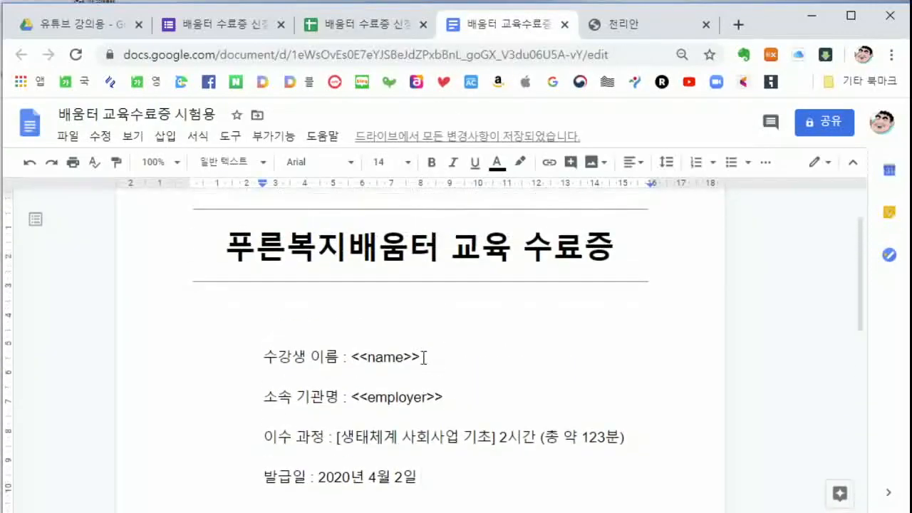
click(351, 26)
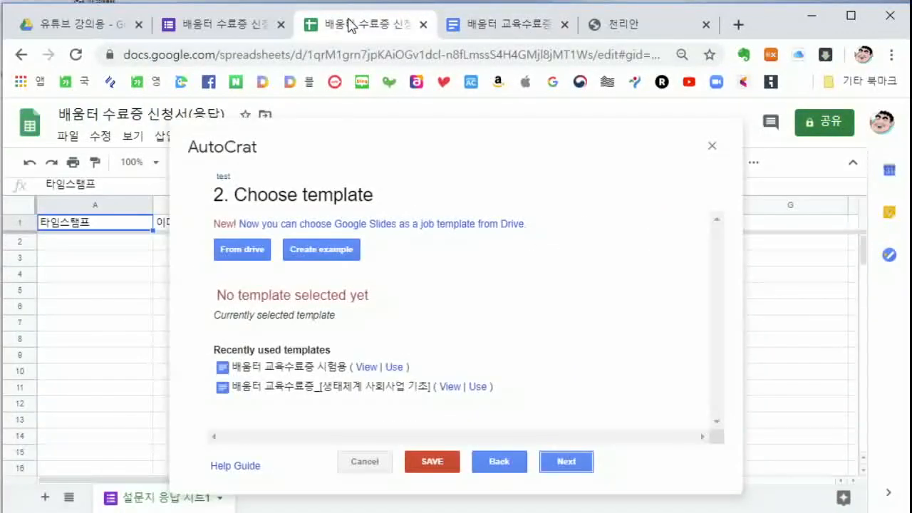
click(248, 255)
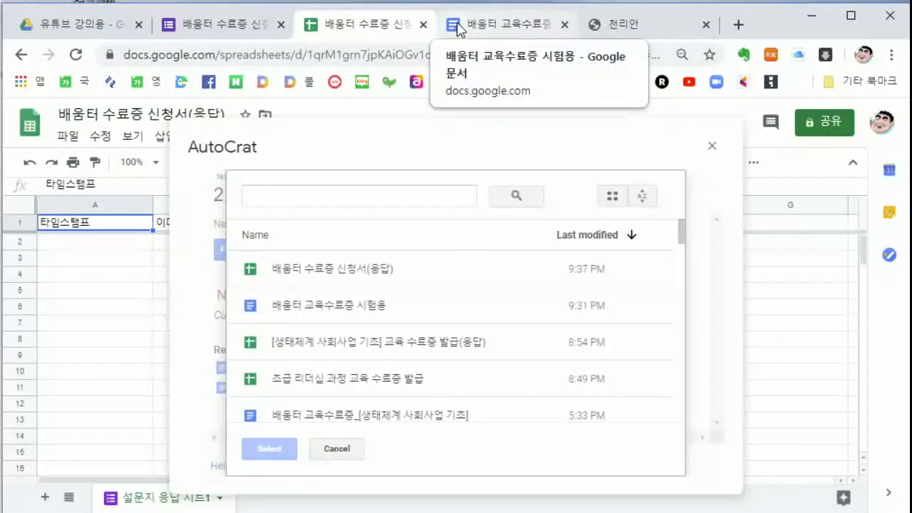
click(291, 312)
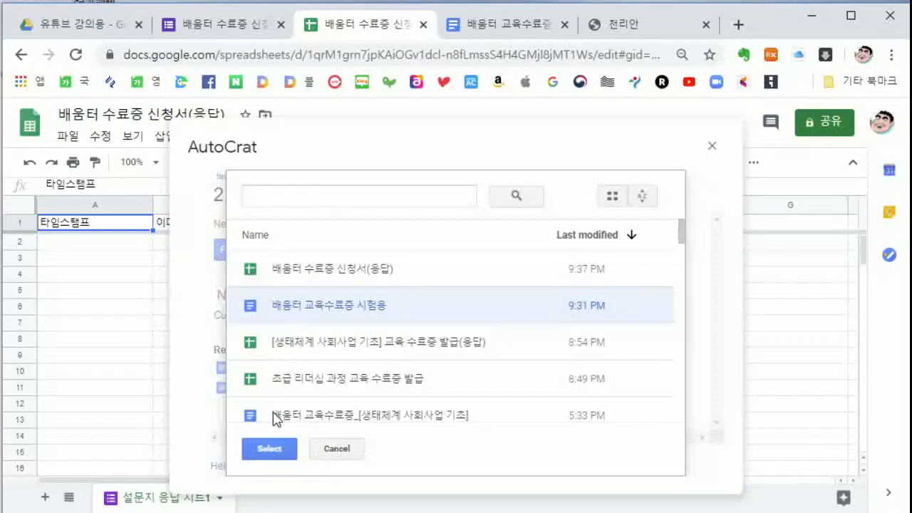
click(274, 450)
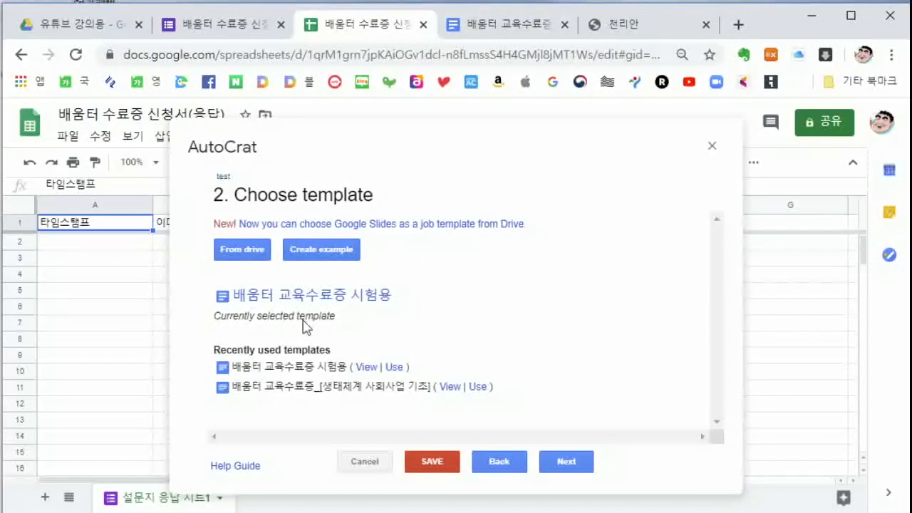
click(574, 460)
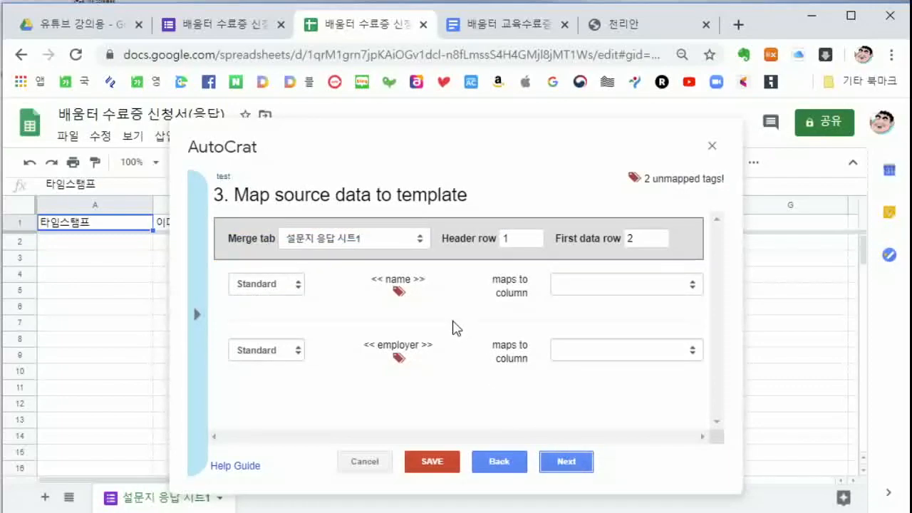
Map the <<name>> tag to the 이름 column and <<employer>> to 소속기관명
drag(442, 144, 600, 138)
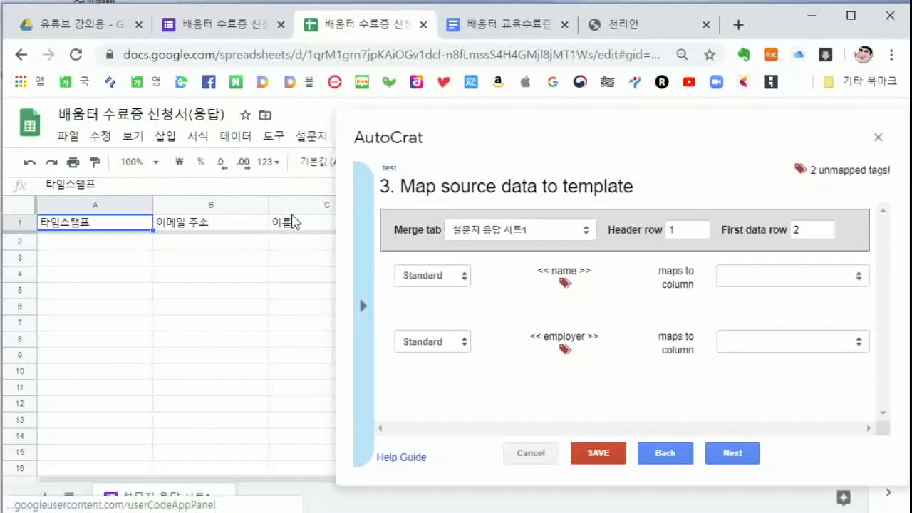
drag(663, 144, 456, 137)
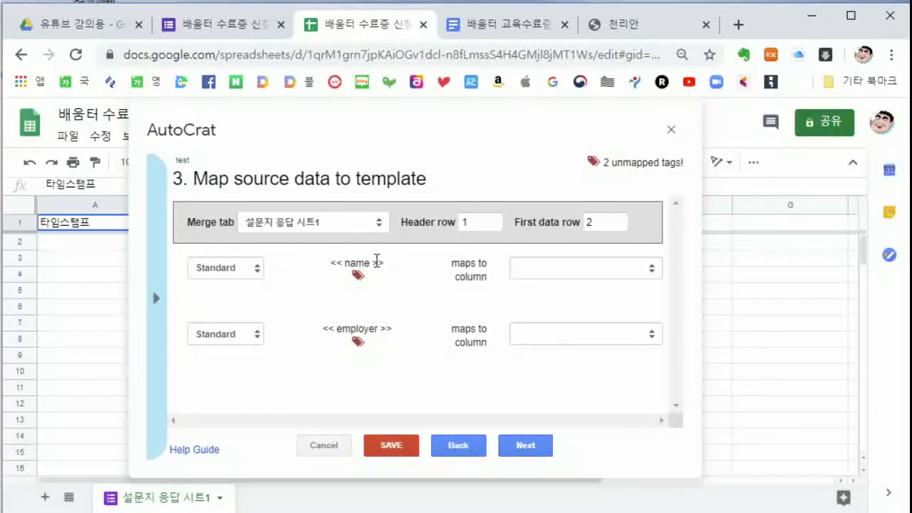
click(651, 266)
click(574, 326)
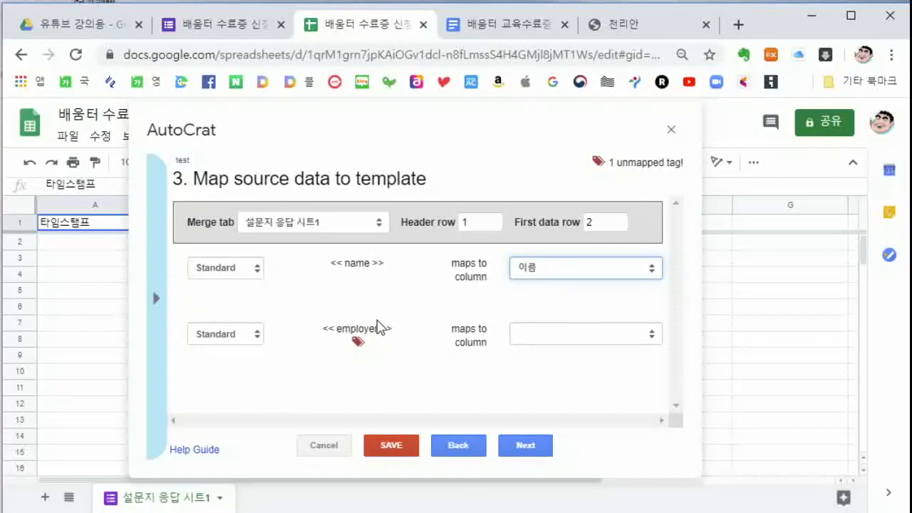
click(652, 334)
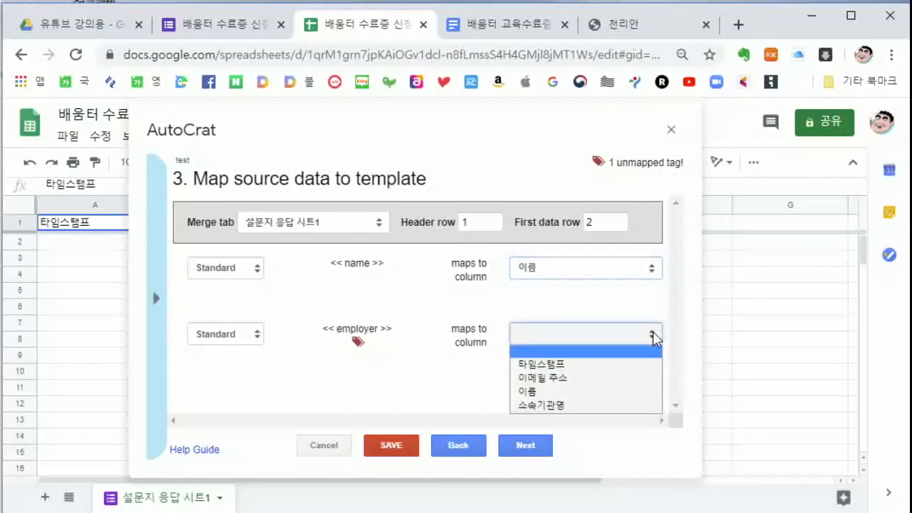
click(578, 405)
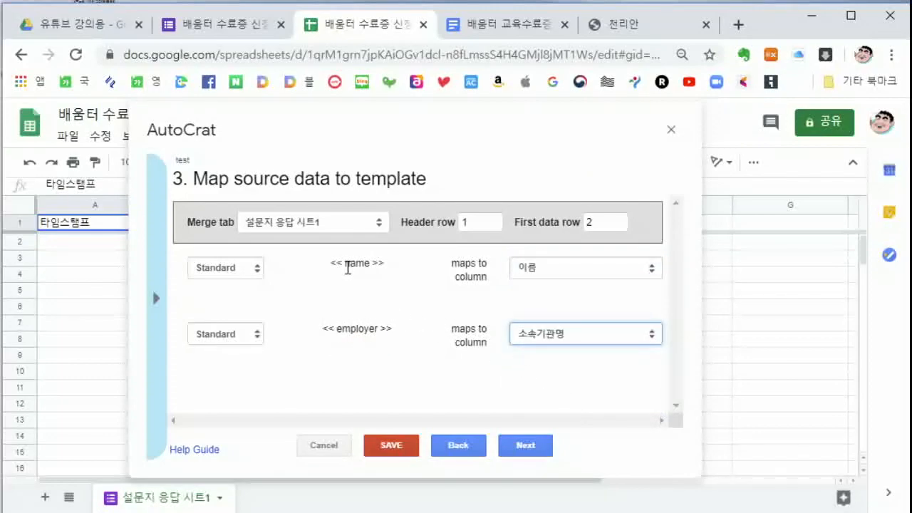
Verify the mappings against the certificate template's tags, then advance to file settings
click(510, 25)
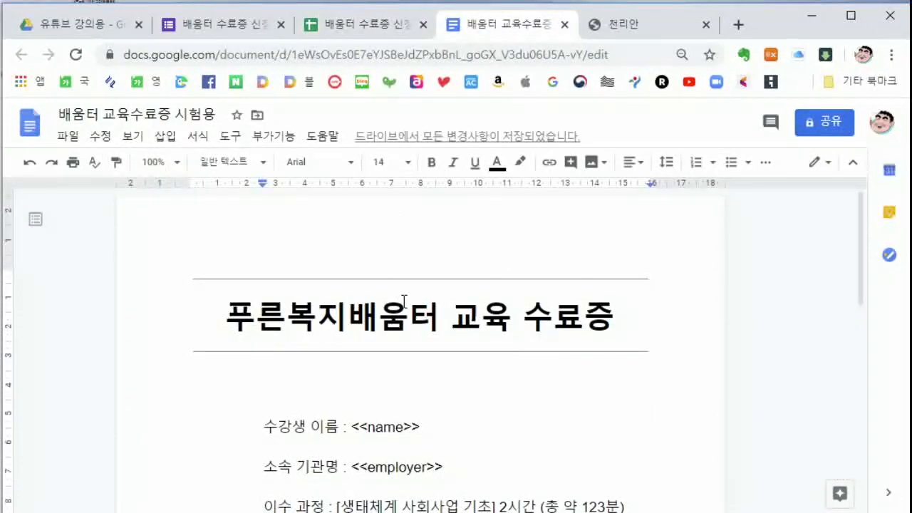
scroll(404, 300, down, 4)
scroll(420, 275, up, 1)
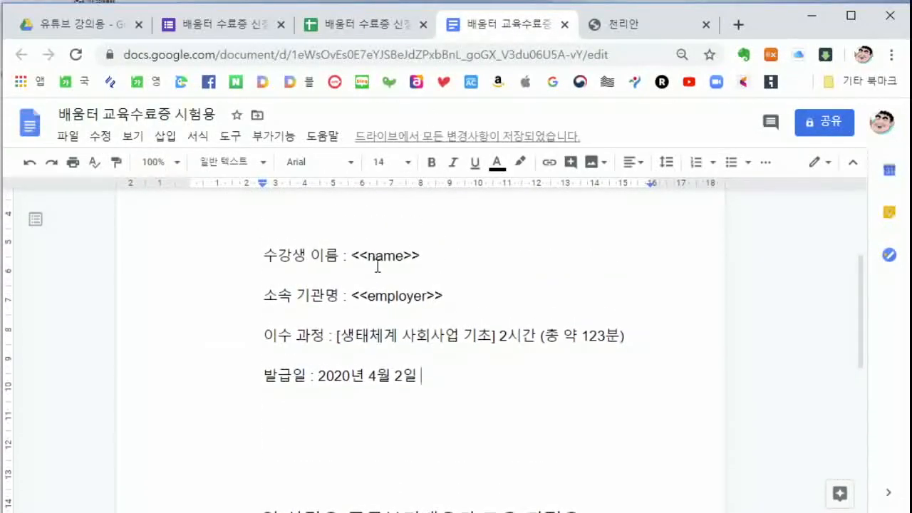
click(360, 25)
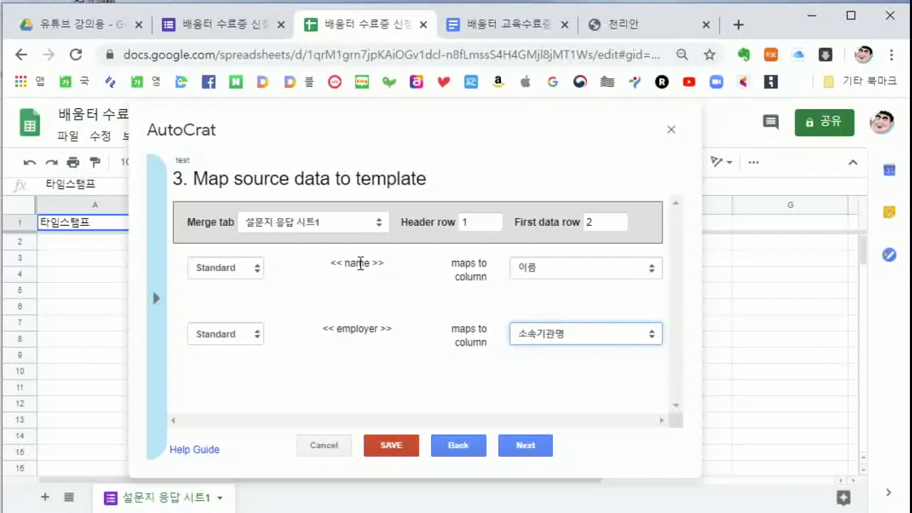
click(508, 25)
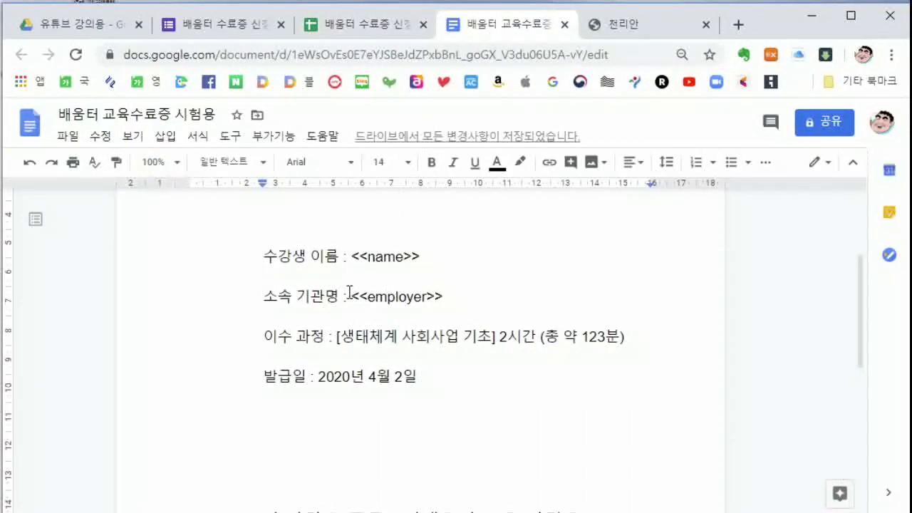
click(377, 28)
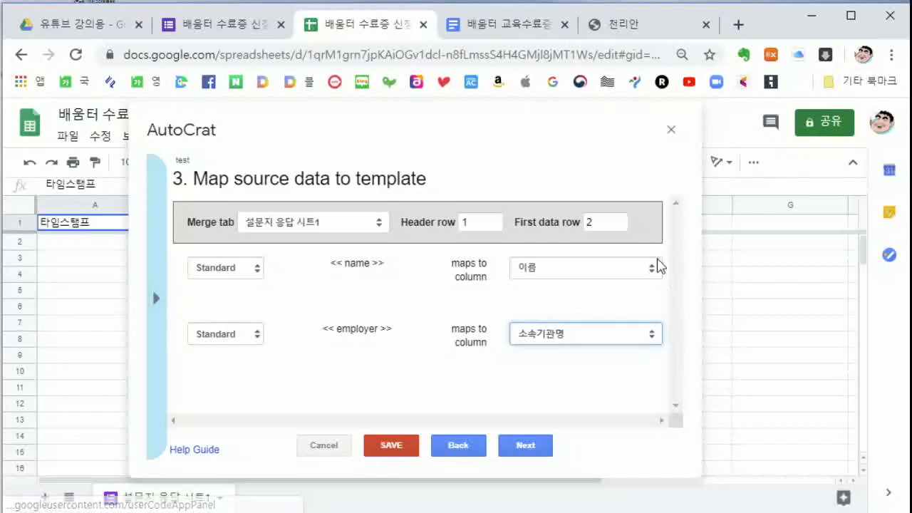
click(523, 449)
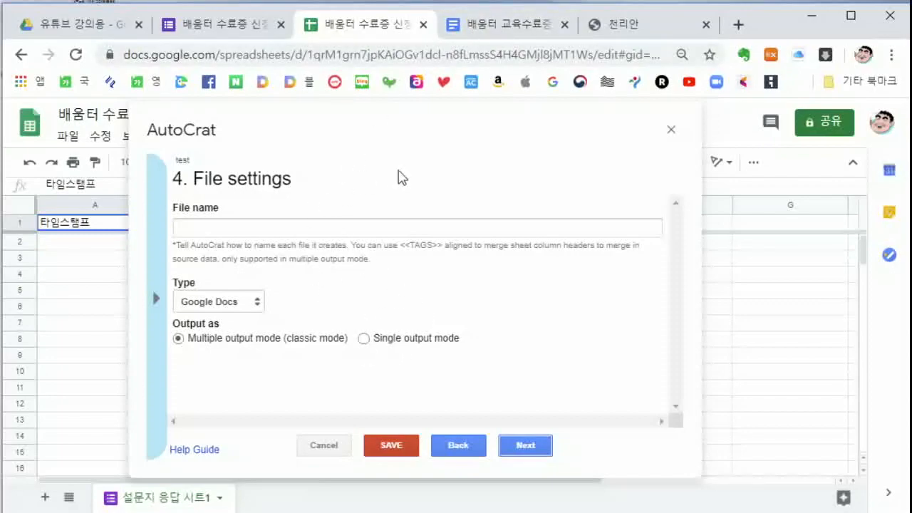
Enter <<이름>> 수료증 as the output file name, checking the sheet headers and form question titles
click(342, 228)
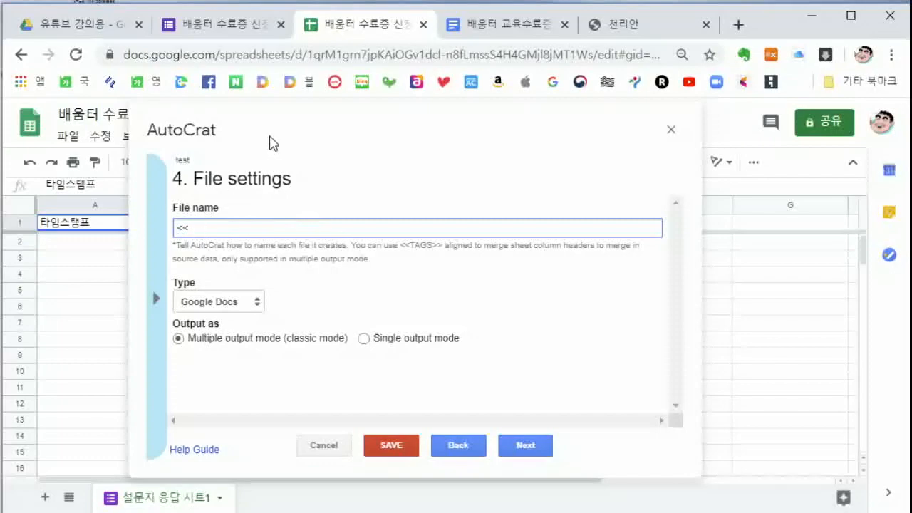
click(360, 147)
drag(335, 130, 542, 146)
drag(748, 148, 749, 137)
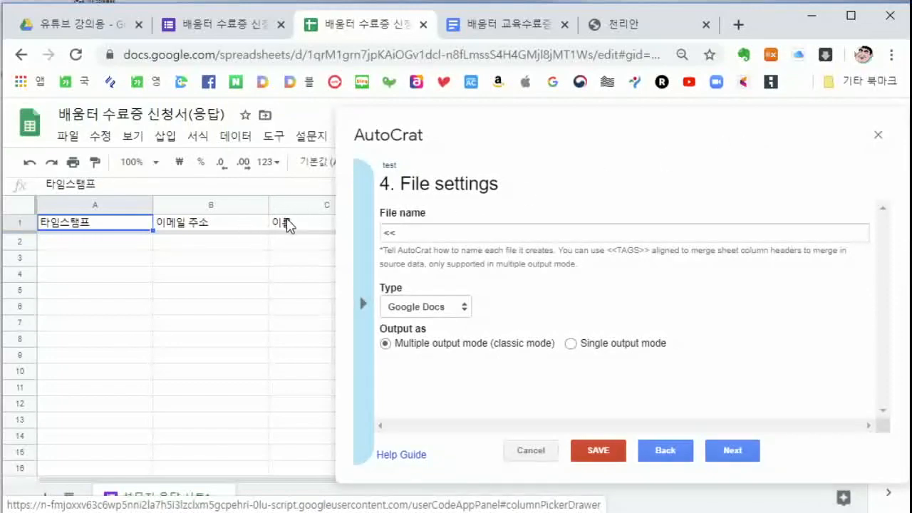
click(414, 231)
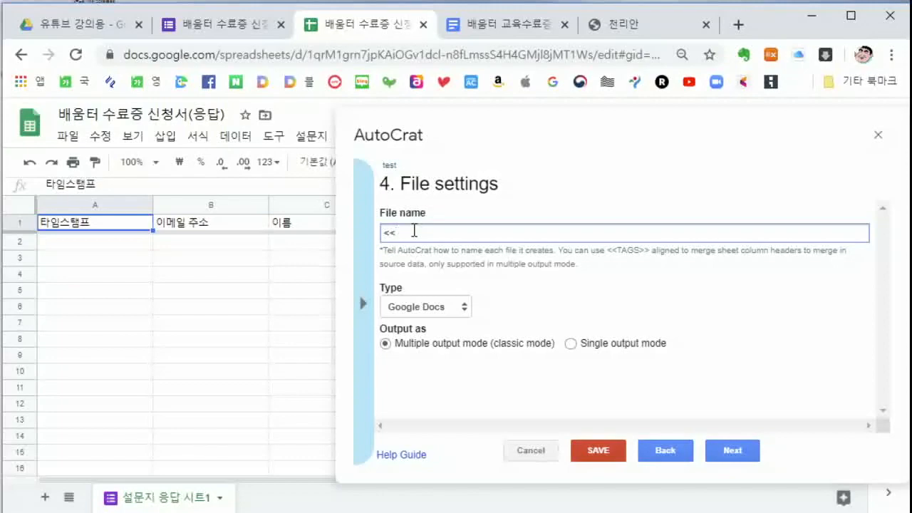
text(이름)
text(>> 수료즈 파일)
key(BackSpace)
key(BackSpace)
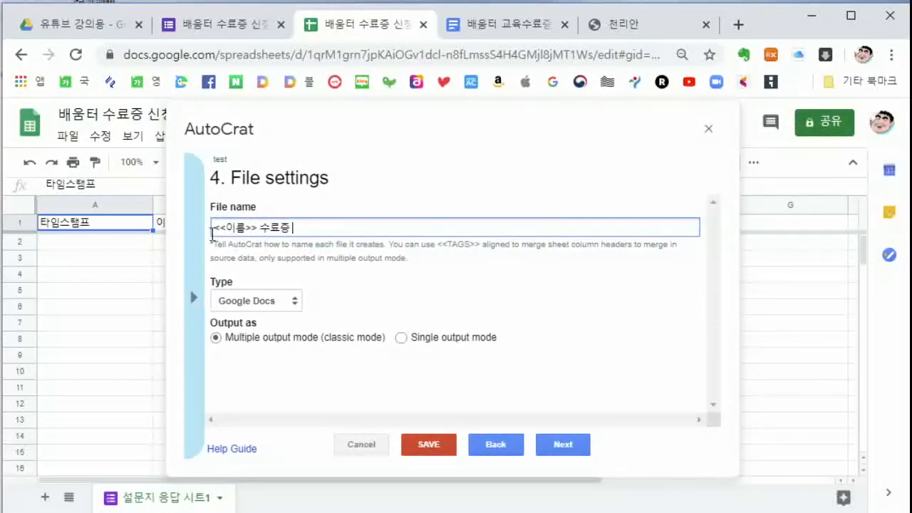
click(214, 24)
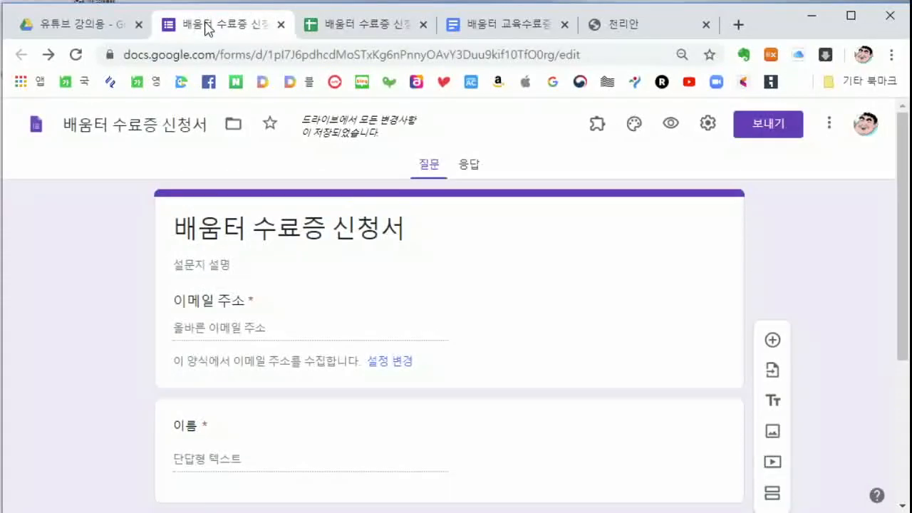
click(360, 26)
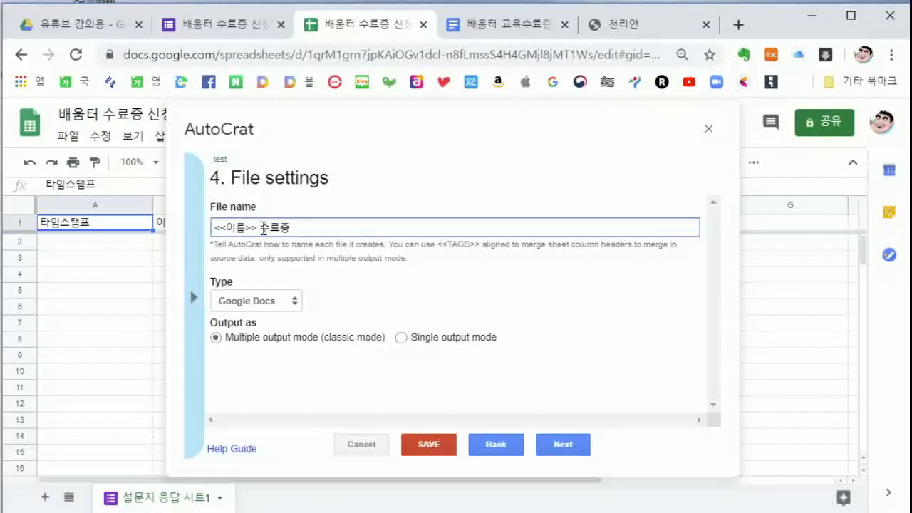
Set the merged output Type to PDF and advance to the destination folder step
click(296, 304)
click(246, 332)
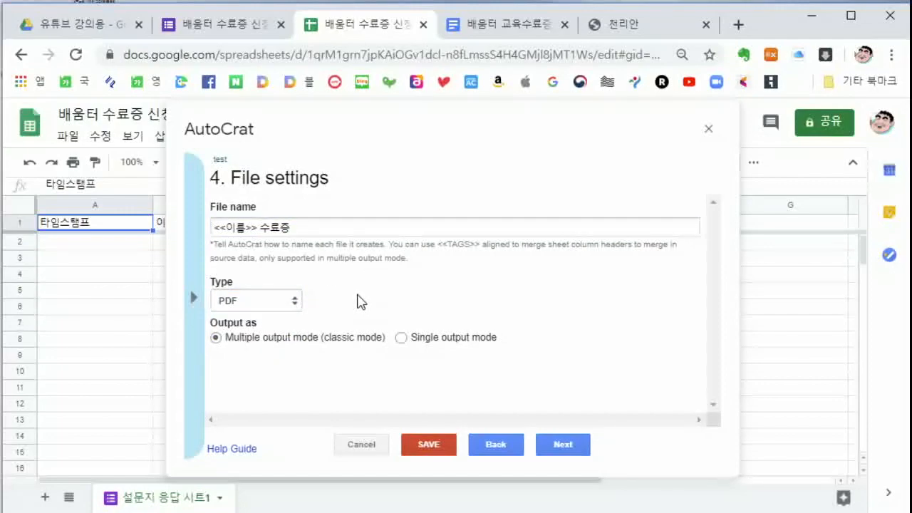
click(556, 442)
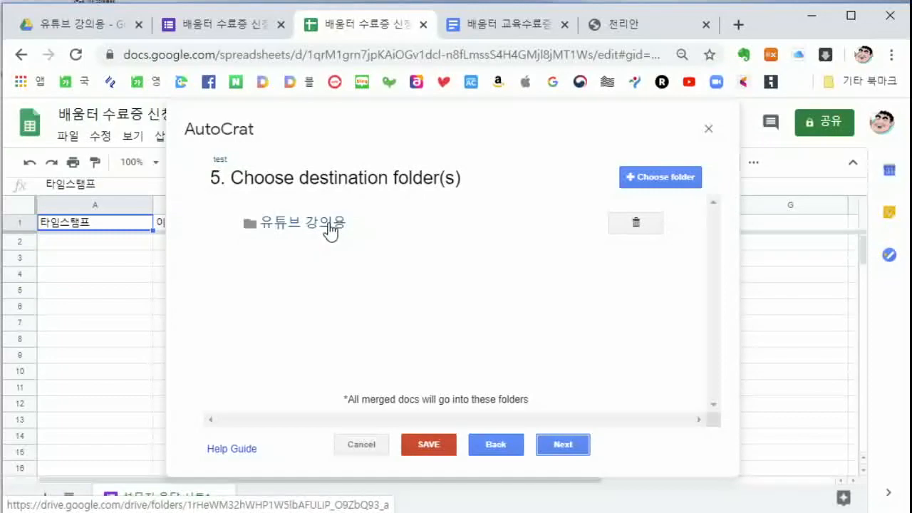
Browse Drive folders to 기타 but cancel, keeping 유튜브 강의용 as the destination
click(662, 179)
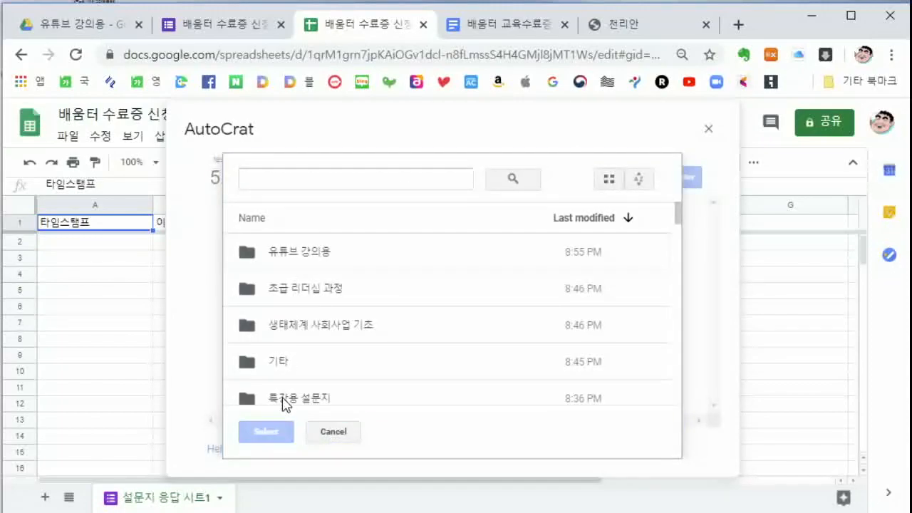
click(284, 369)
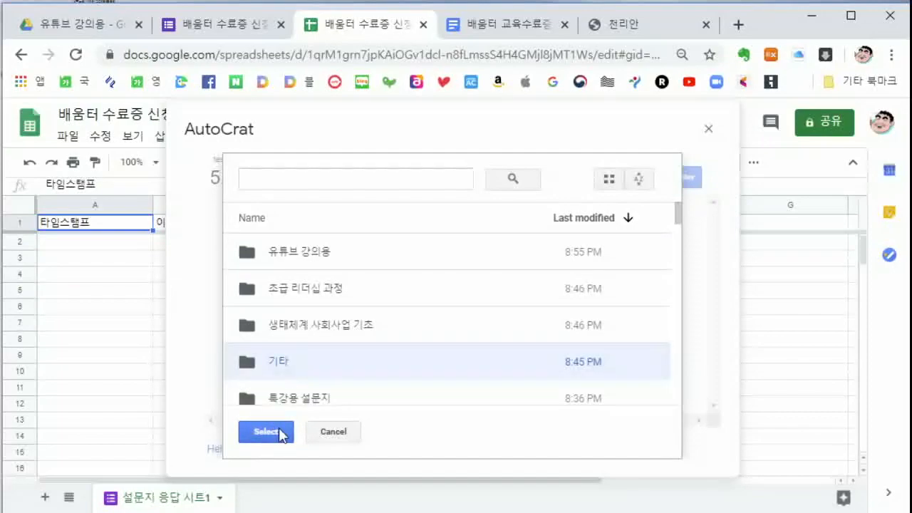
click(332, 433)
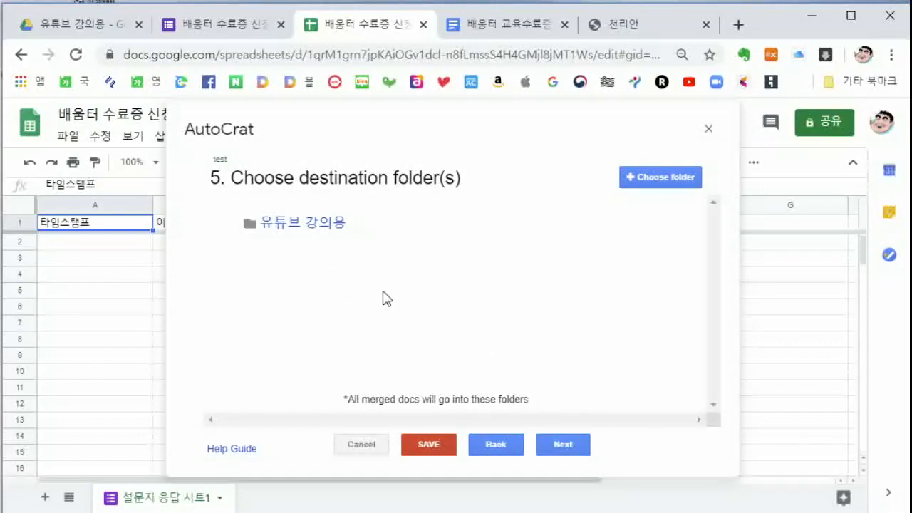
Skip the dynamic folder reference and merge condition steps to reach step 8
click(573, 449)
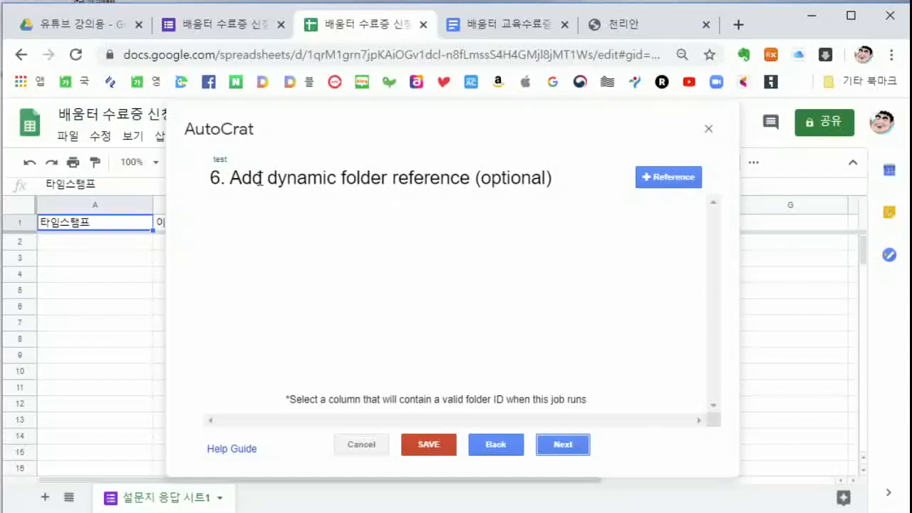
click(563, 443)
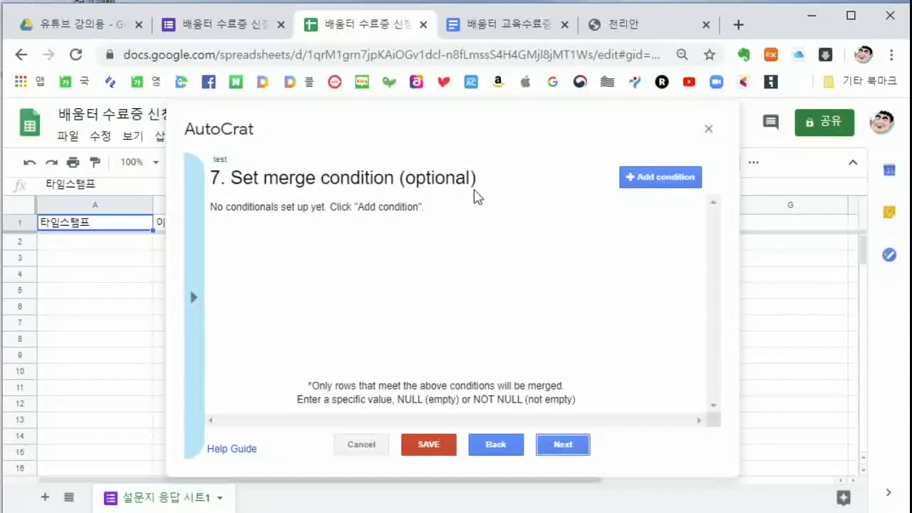
click(557, 451)
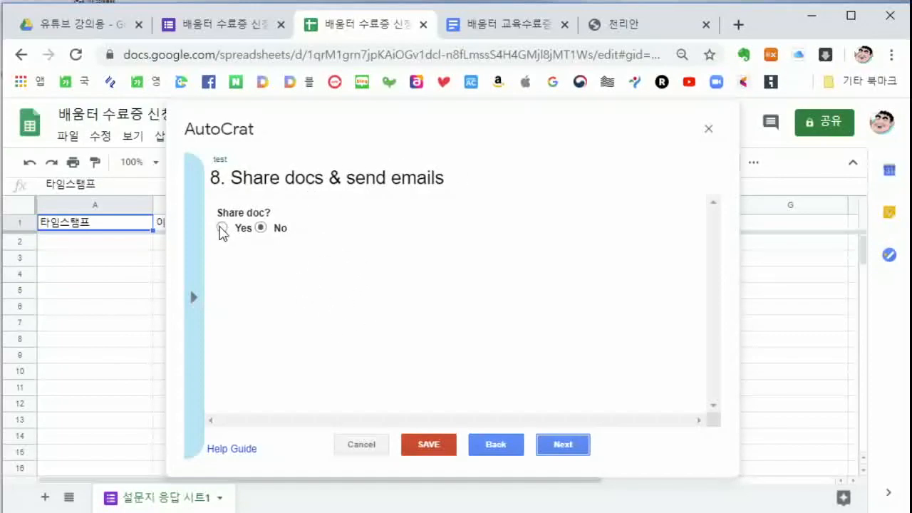
Set Share doc? to Yes and fill the email recipient with <<이메일 주소>>
click(221, 227)
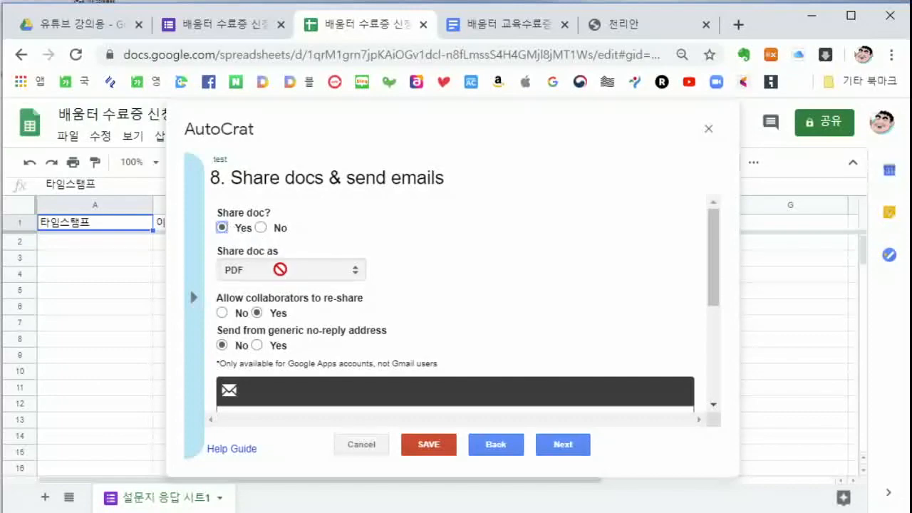
scroll(435, 278, down, 1)
scroll(436, 278, down, 3)
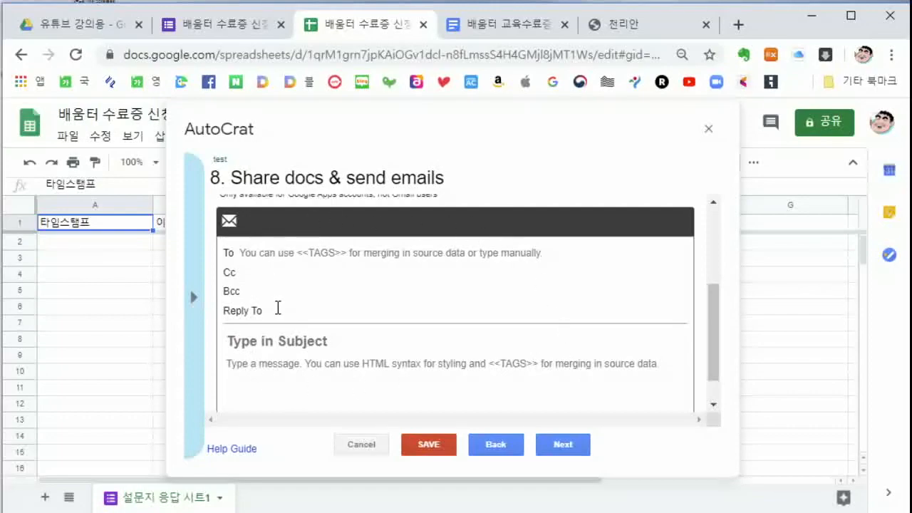
click(284, 253)
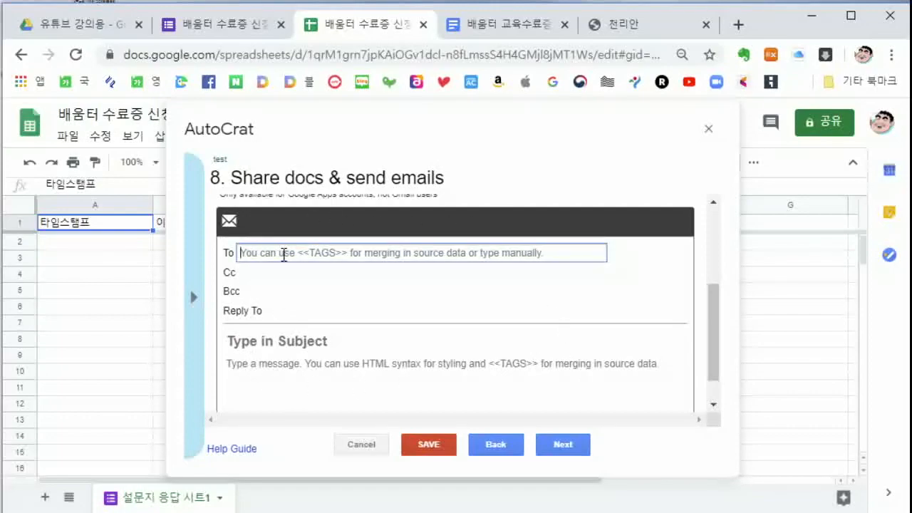
text(<<)
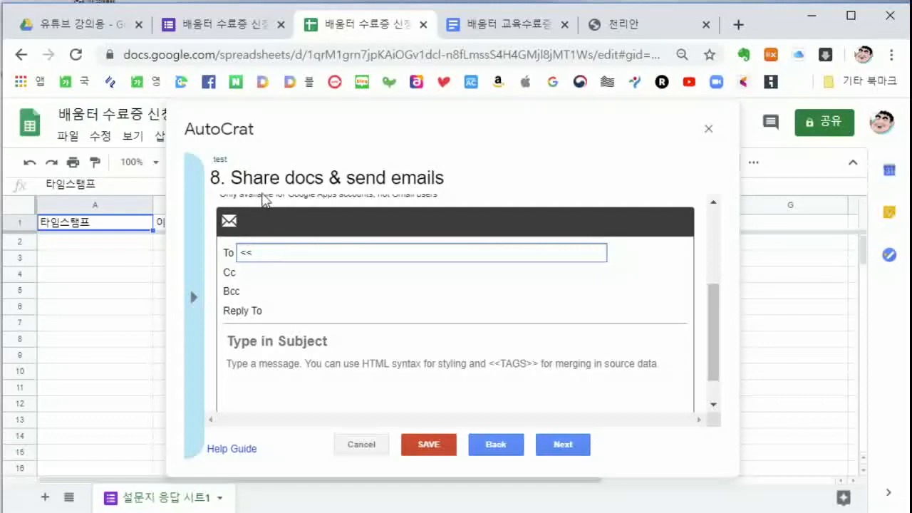
drag(282, 143, 389, 158)
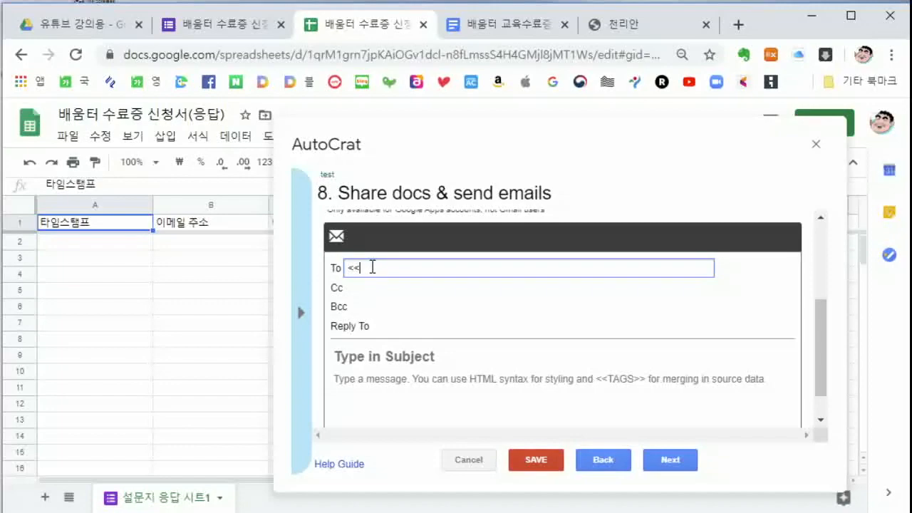
text(이메일 지)
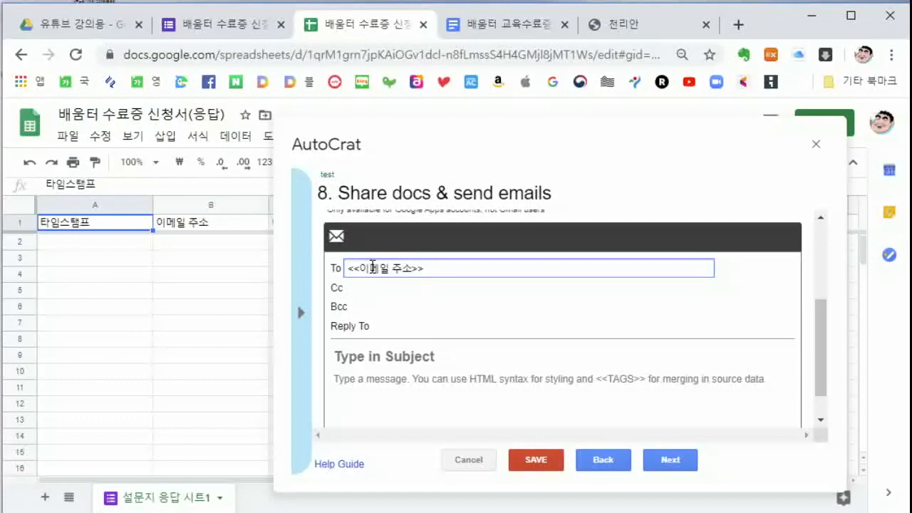
Enter the email subject '<<이름>>님께. 수료증 파일입니다.'
click(373, 356)
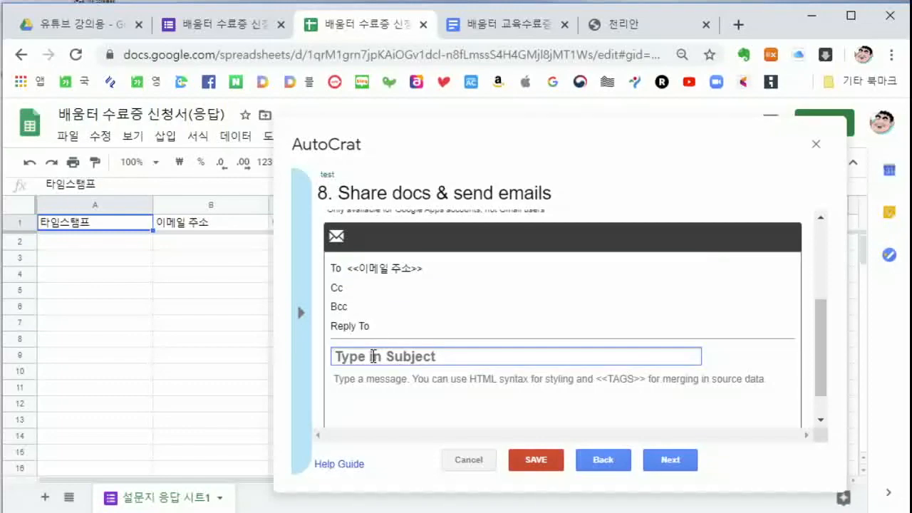
text(<<)
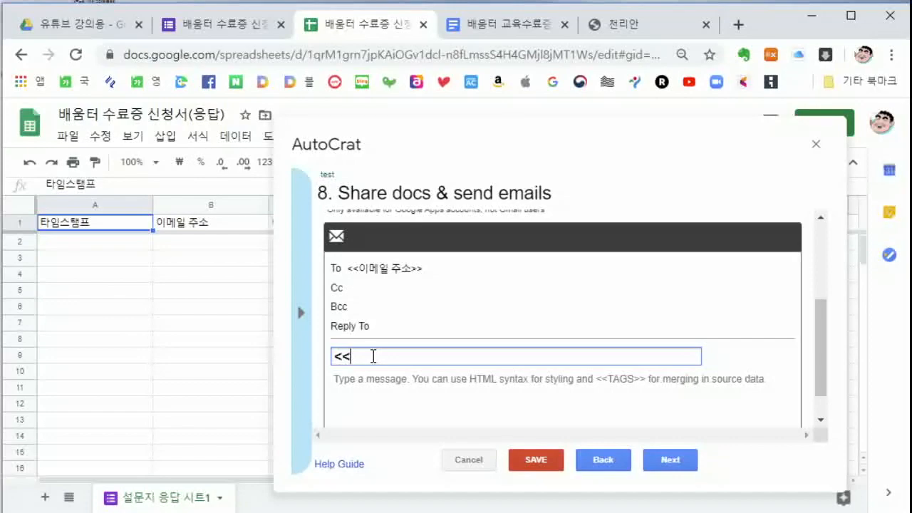
text(ㅇㅣㄹ)
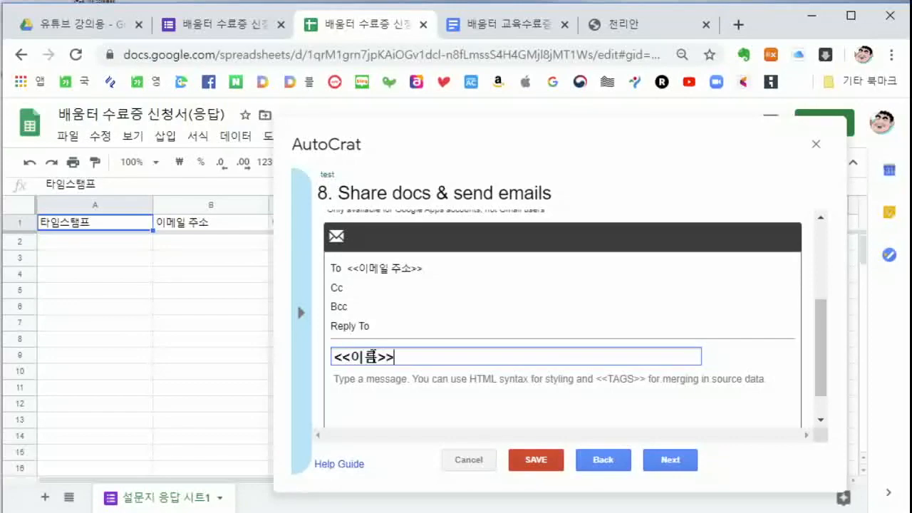
text(ㅡㅁ>>ㄴㅣㅁㄲㅔ)
text(. 수료증 양)
key(BackSpace)
text(파일입니다.)
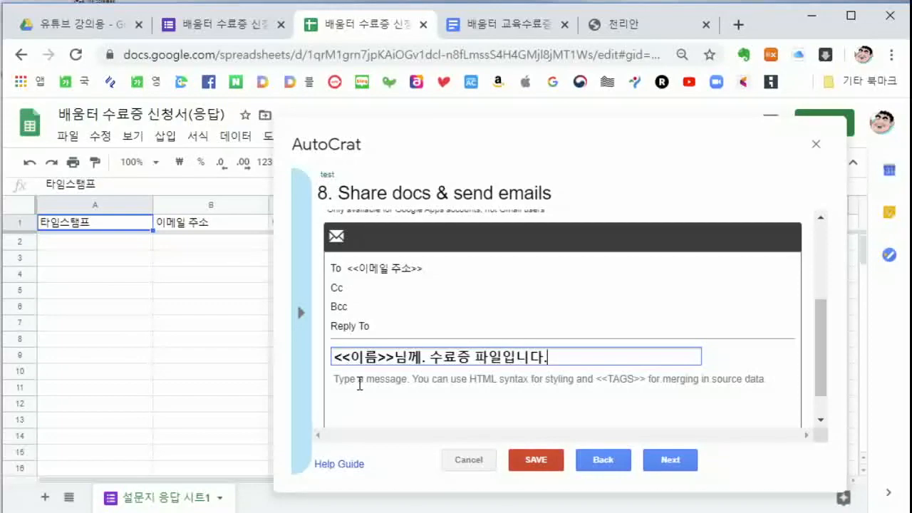
Write the message body: '<<이름>>님께. 수료증 파일입니다. 의문 사항 있으면 언제든 연락 주세요. 고맙습니다.'
click(360, 383)
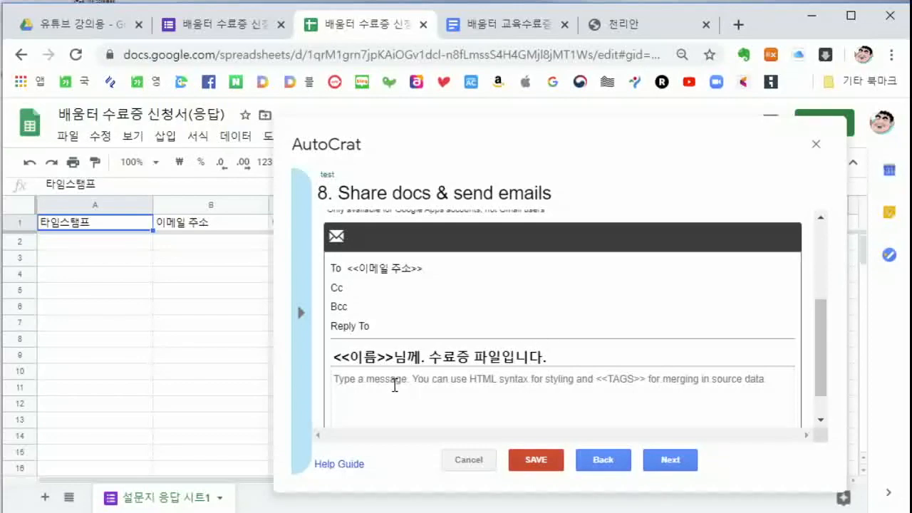
text(<<이름>>님께. 수료증 파일입니다. )
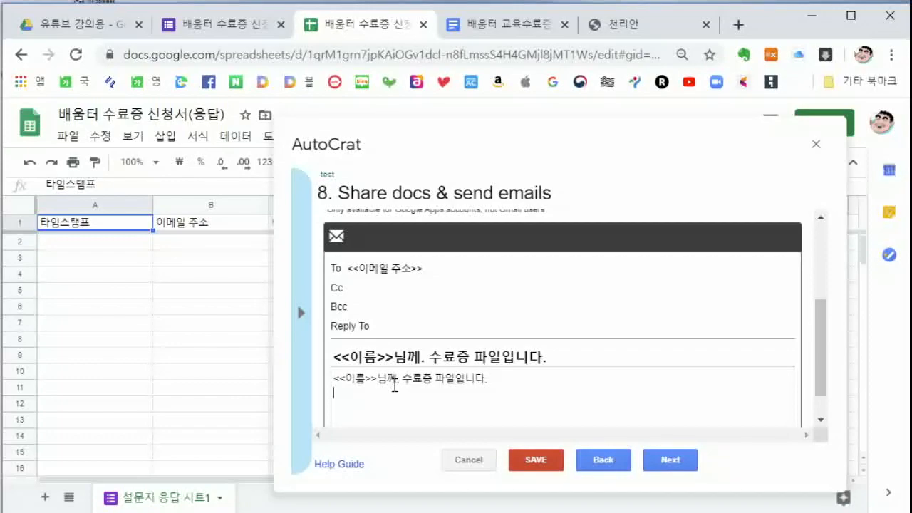
text(의문 사항 있으면)
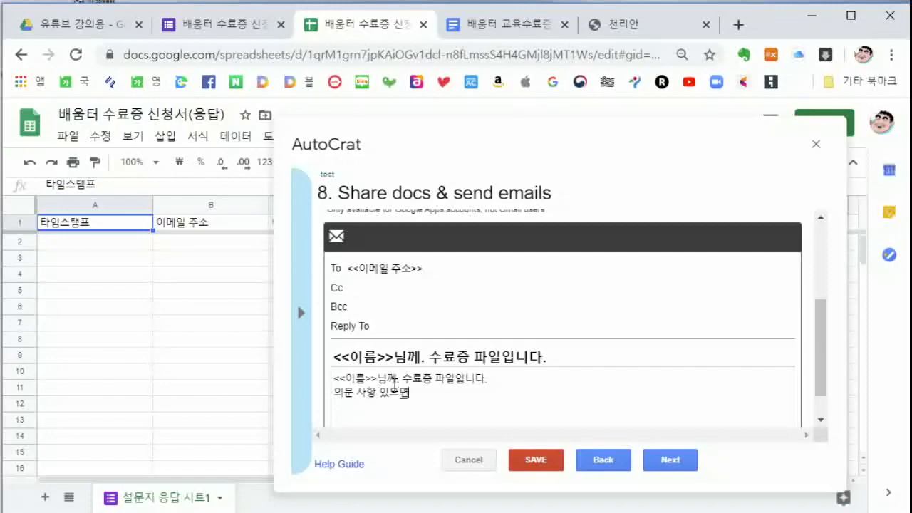
text( 언제든 연락 주세요. 고맙습니다.)
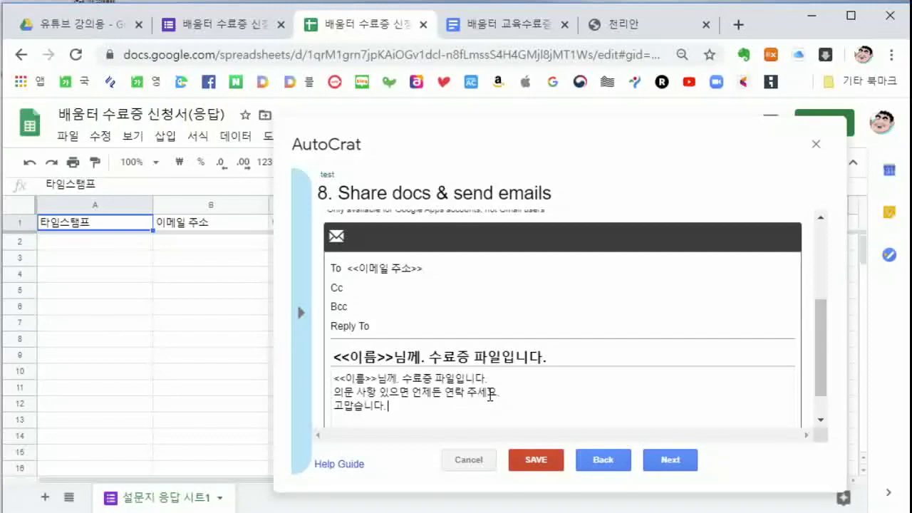
drag(823, 325, 826, 373)
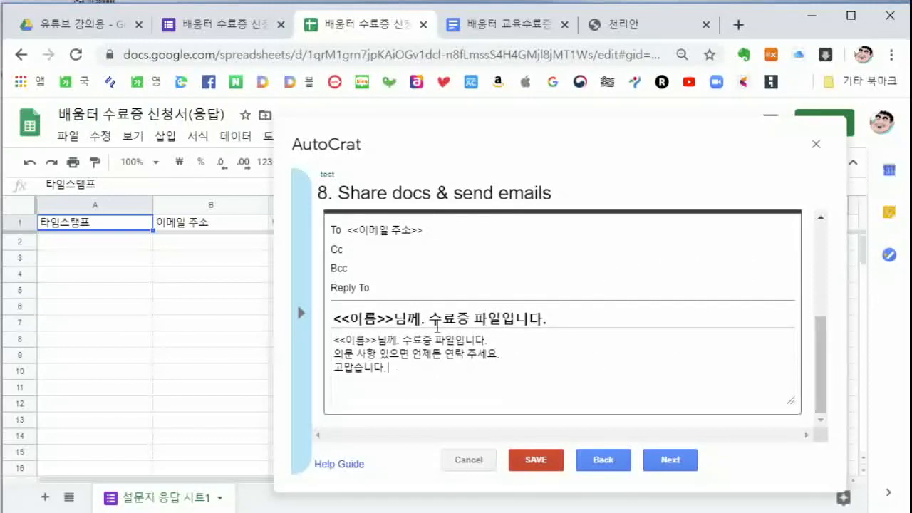
click(673, 462)
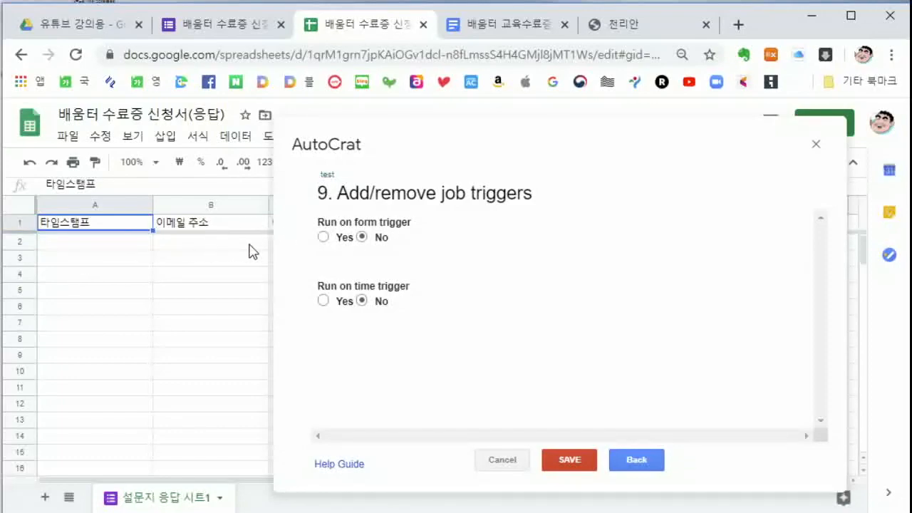
Turn Run on form trigger to Yes, confirm the trigger prompt, and save the job
click(323, 238)
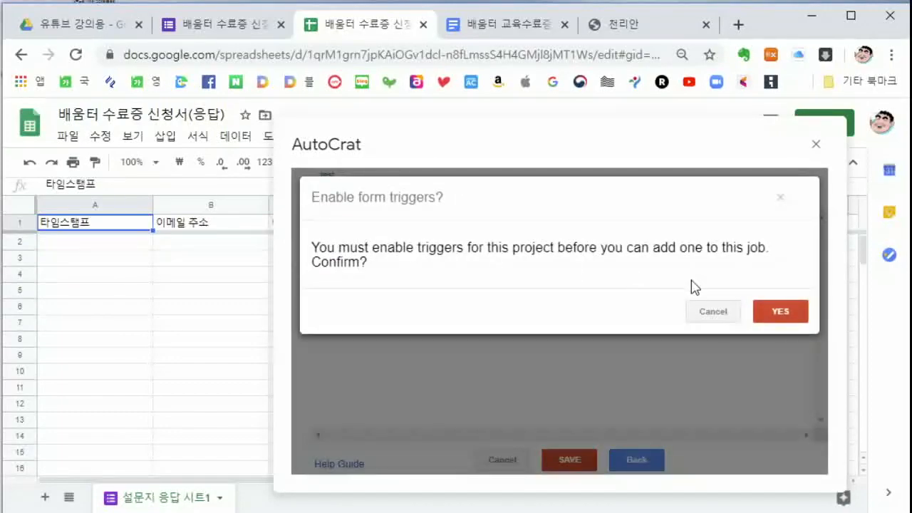
click(769, 310)
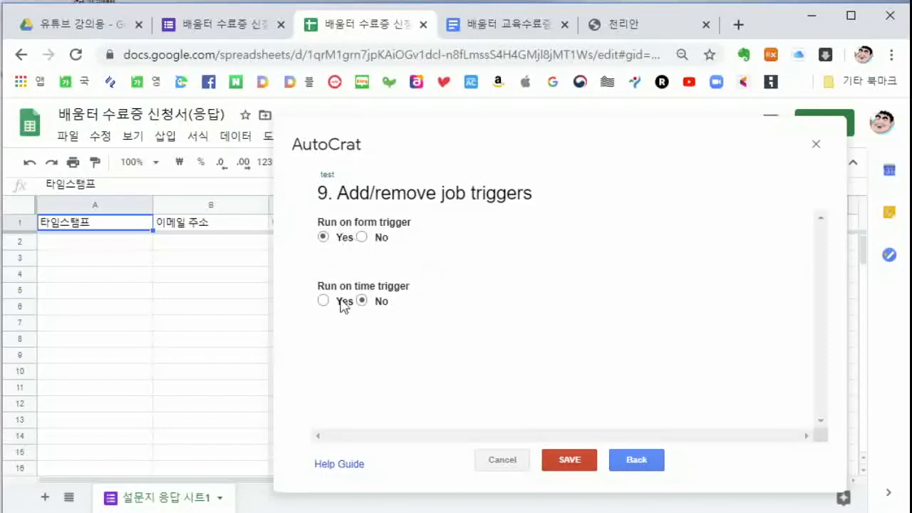
click(570, 459)
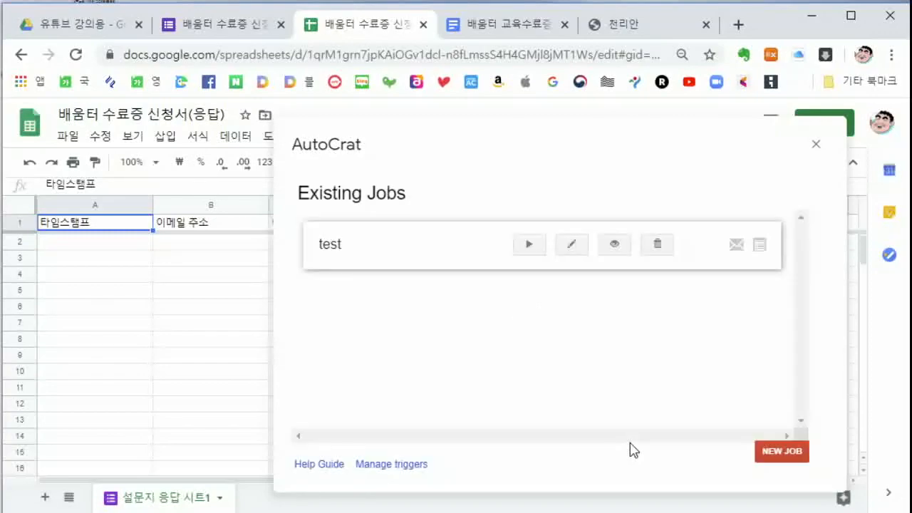
Close the AutoCrat window and open a live preview of the certificate form
click(815, 145)
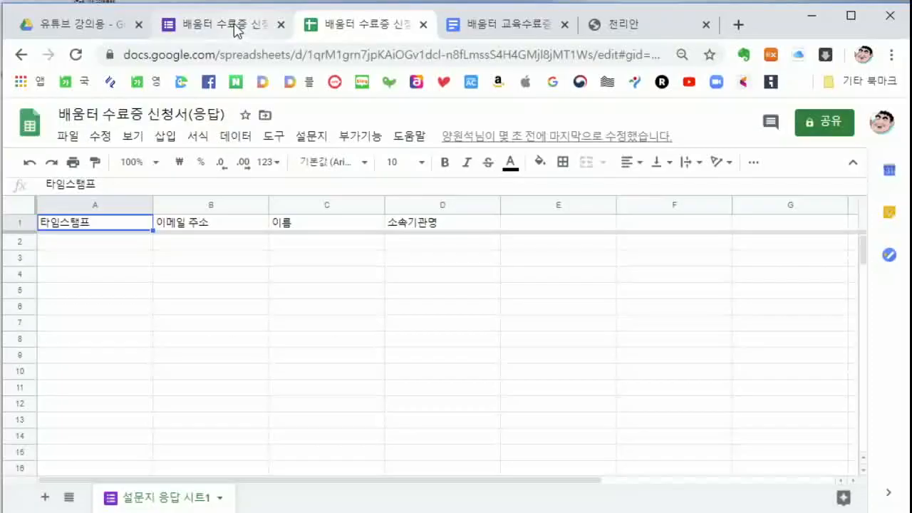
click(230, 27)
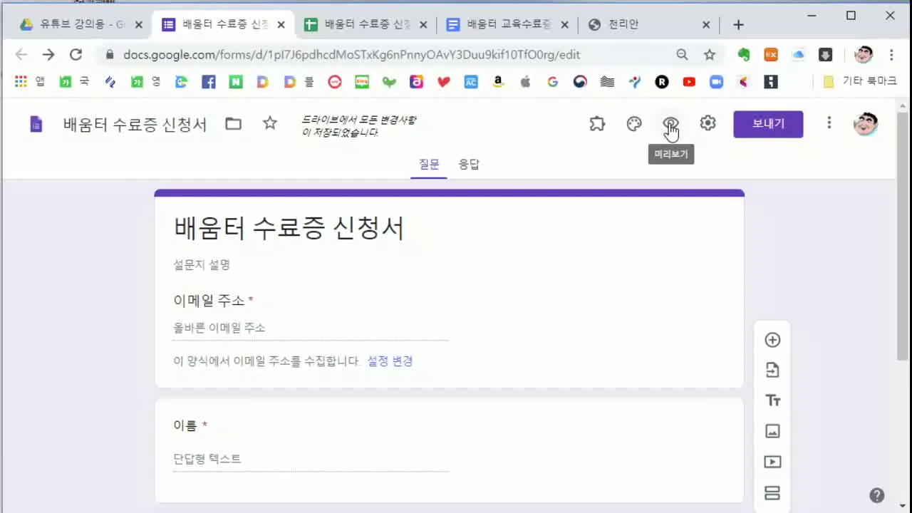
click(670, 126)
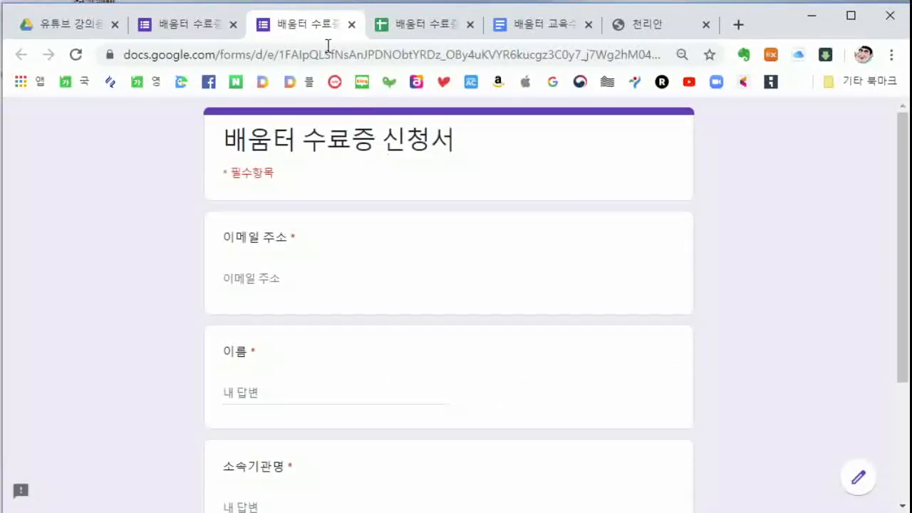
Fill in the saved email, the respondent's name and organisation, and submit the form
click(262, 276)
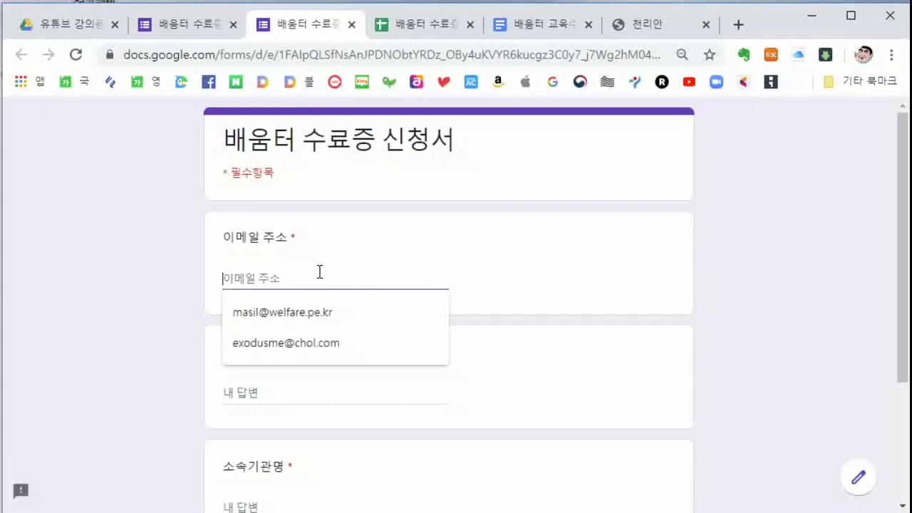
click(295, 344)
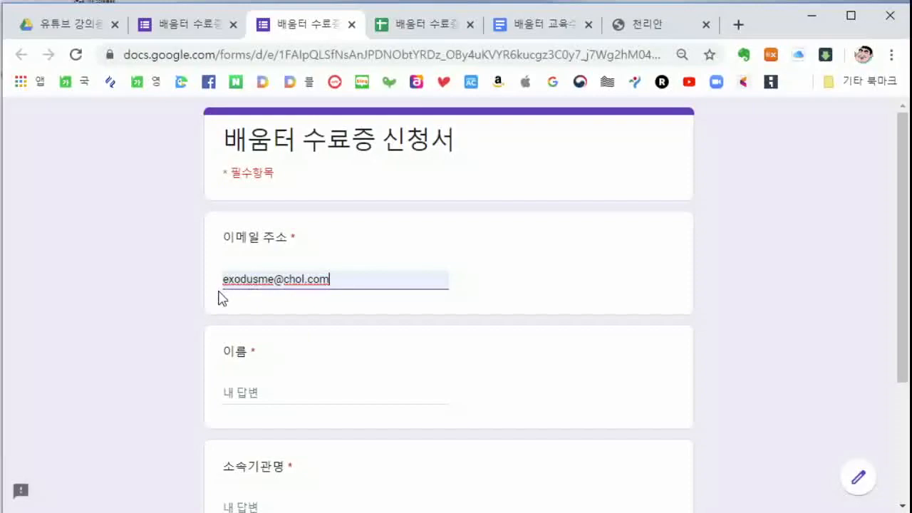
click(261, 393)
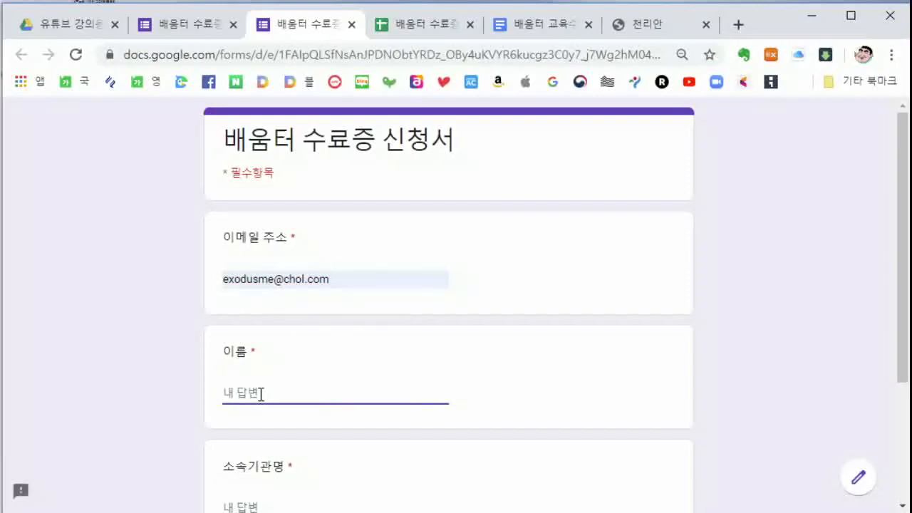
text(애)
key(BackSpace)
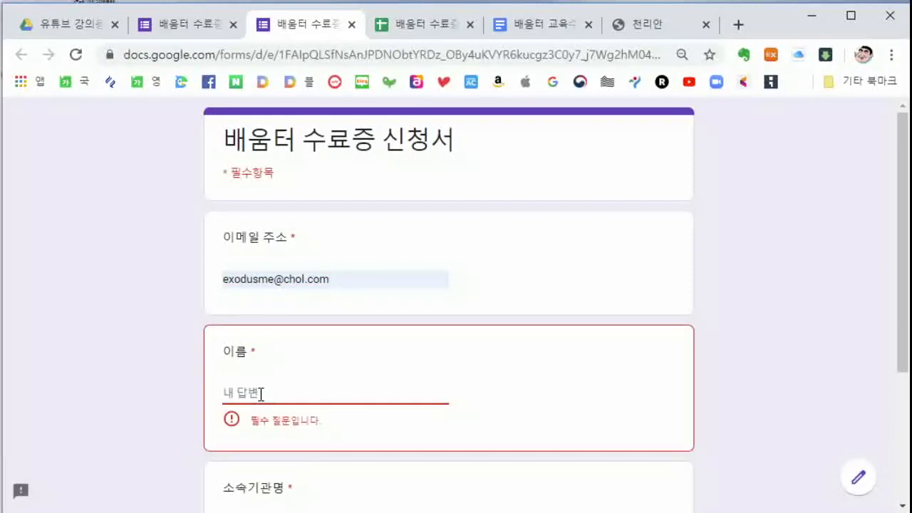
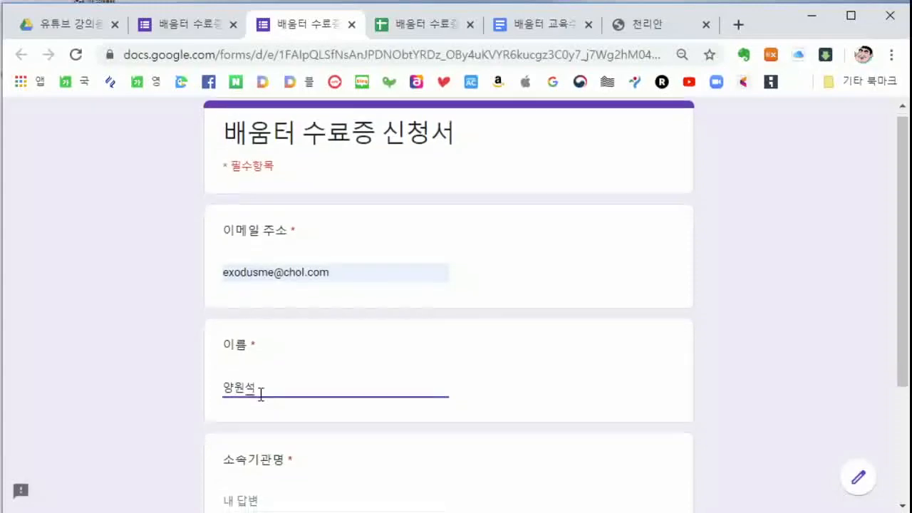
scroll(285, 356, down, 3)
click(271, 325)
text(뀌)
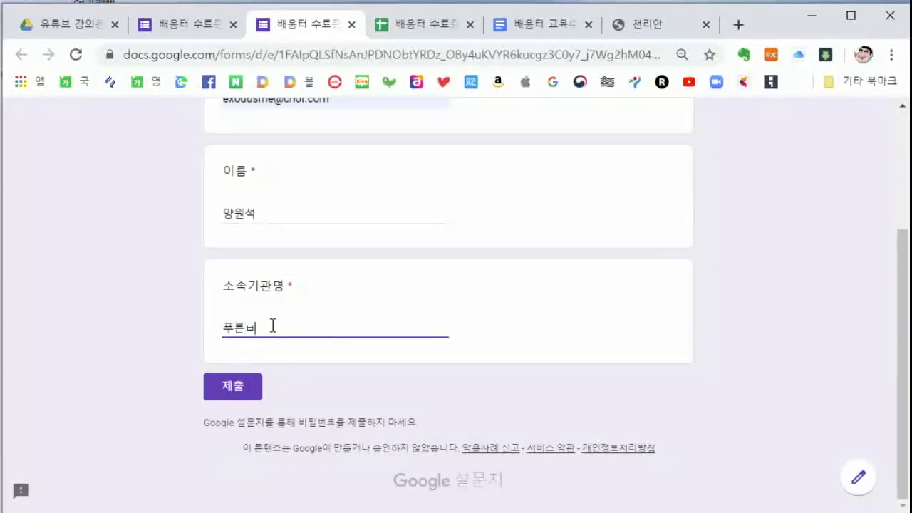
click(235, 390)
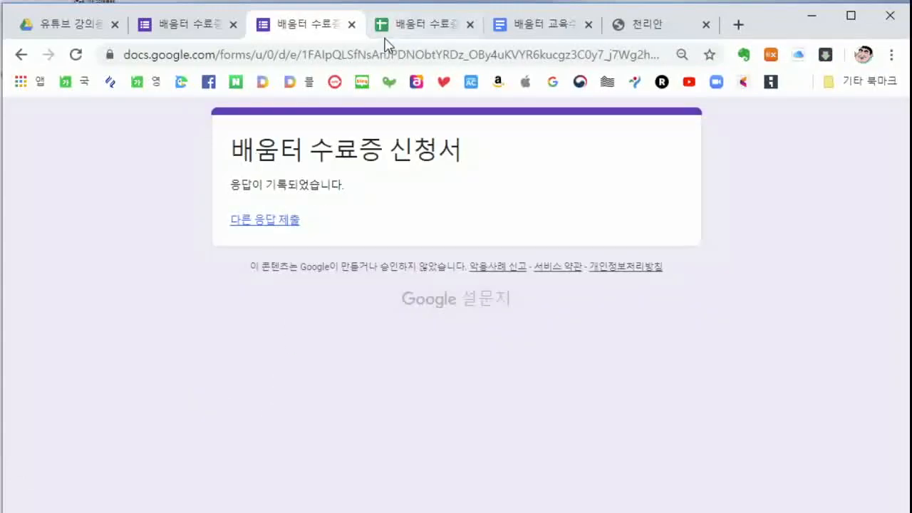
click(421, 28)
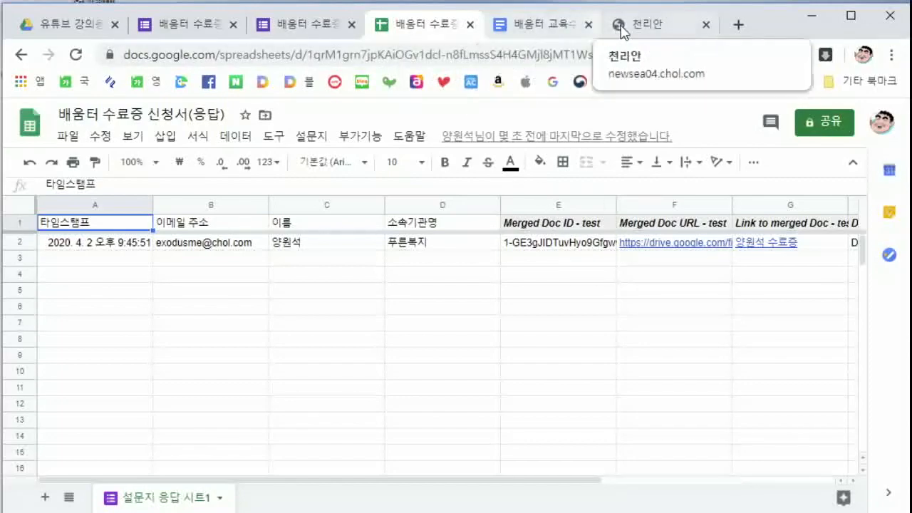
Review the new response row with its merged doc link, then go to the 천리안 webmail
click(649, 27)
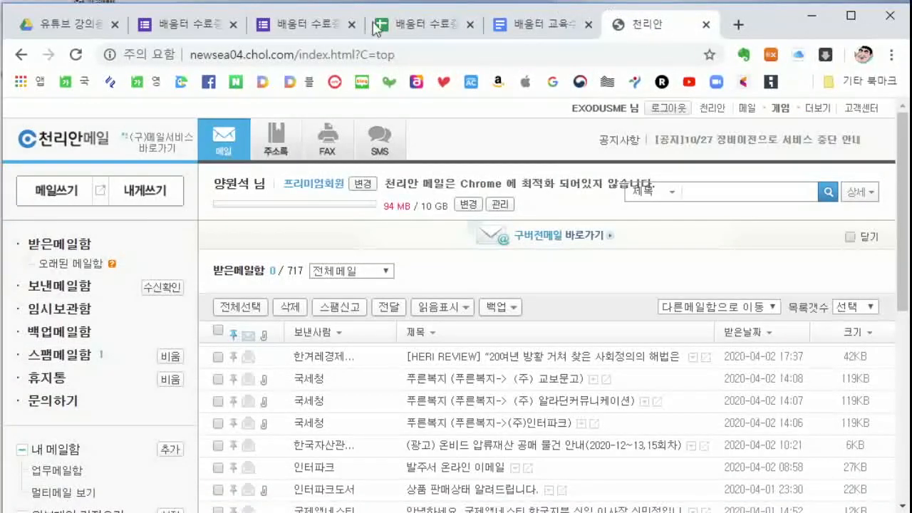
Refresh 받은메일함, open the new certificate email, and download and open its 수료증 PDF
click(57, 246)
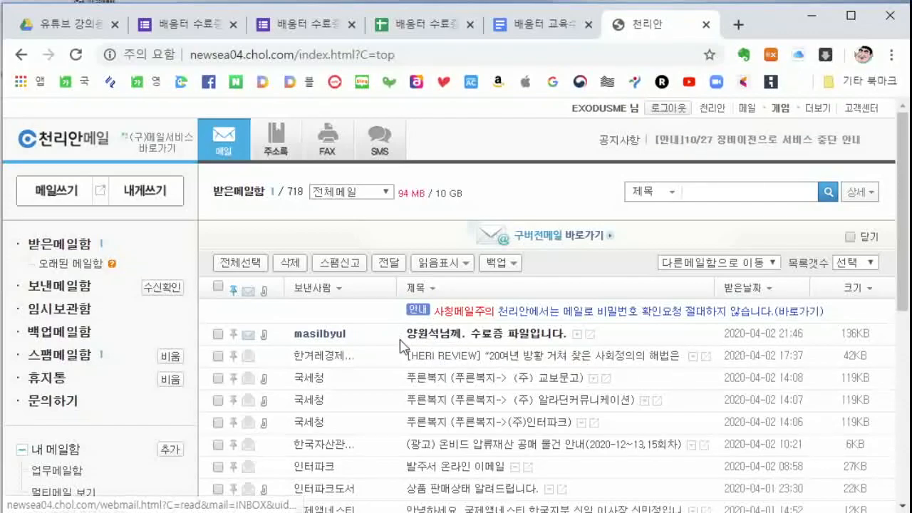
click(503, 335)
scroll(303, 320, down, 2)
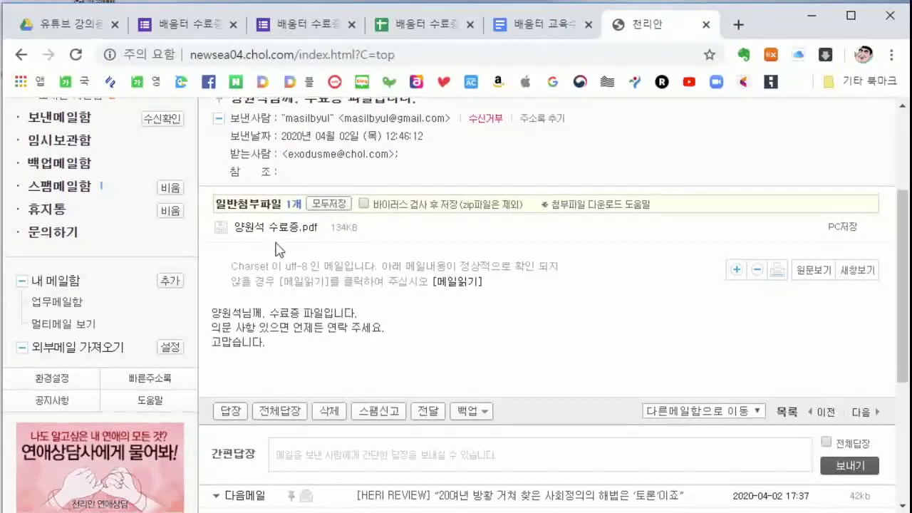
click(270, 227)
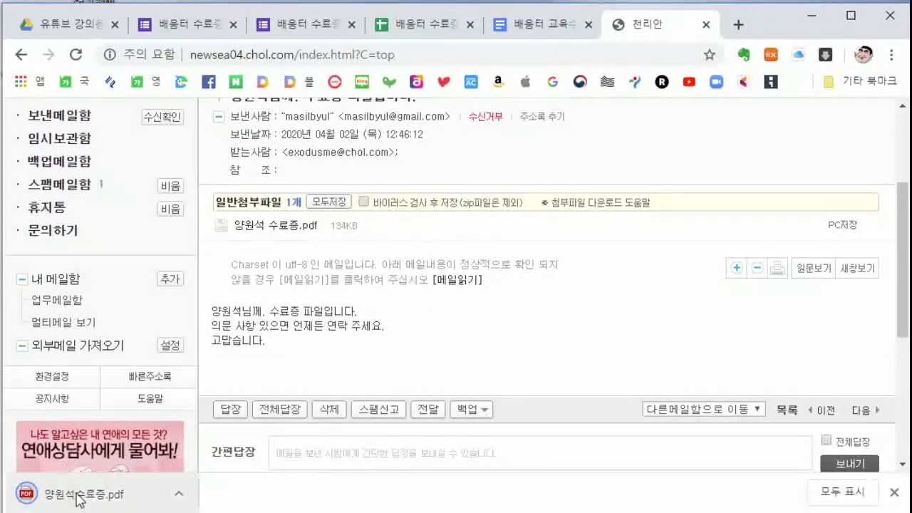
click(78, 493)
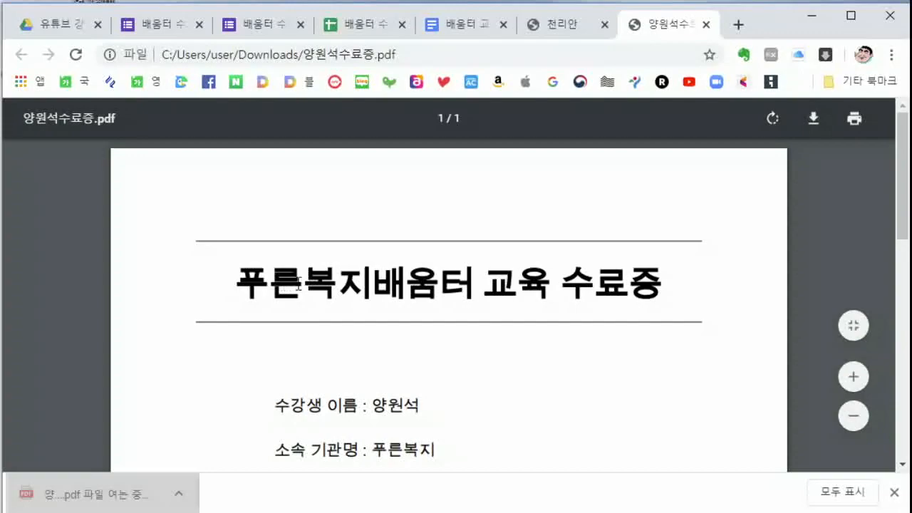
Scroll through and zoom out on the certificate PDF, then view the 유튜브 강의용 Drive folder
scroll(552, 313, down, 2)
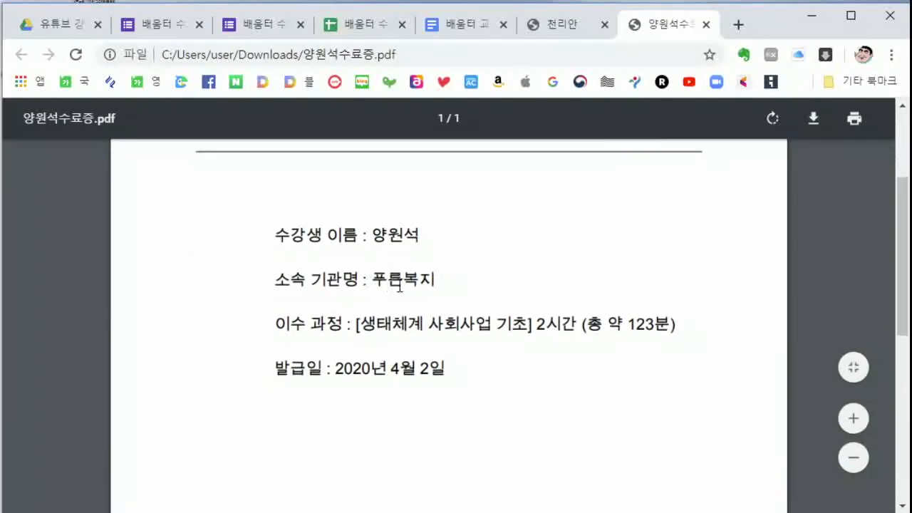
scroll(419, 292, down, 5)
scroll(419, 291, down, 1)
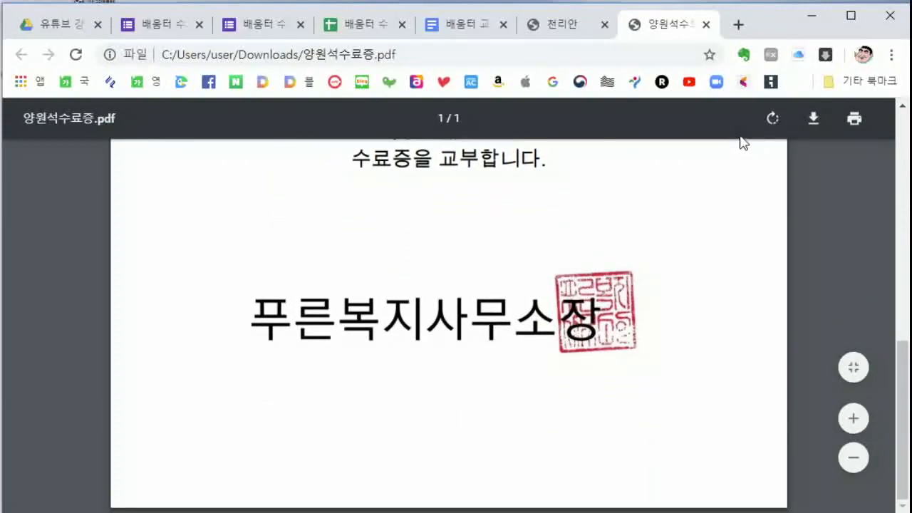
click(853, 456)
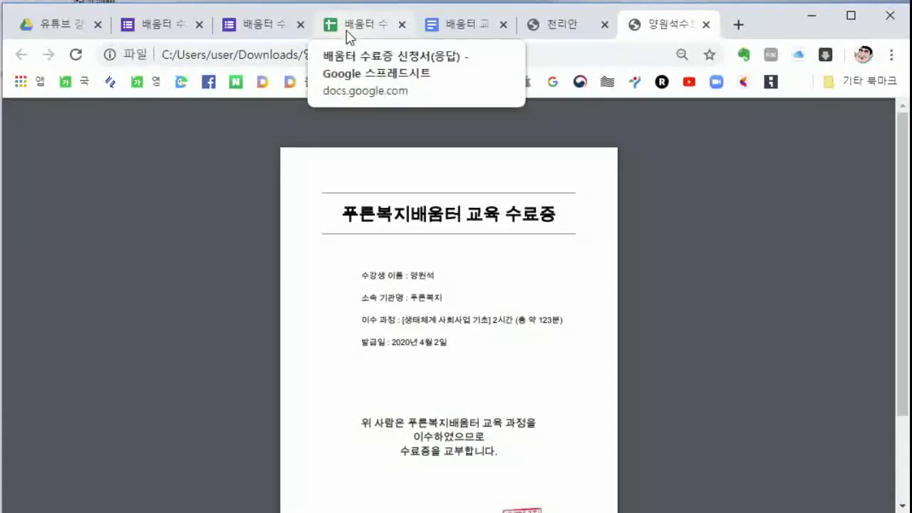
click(55, 24)
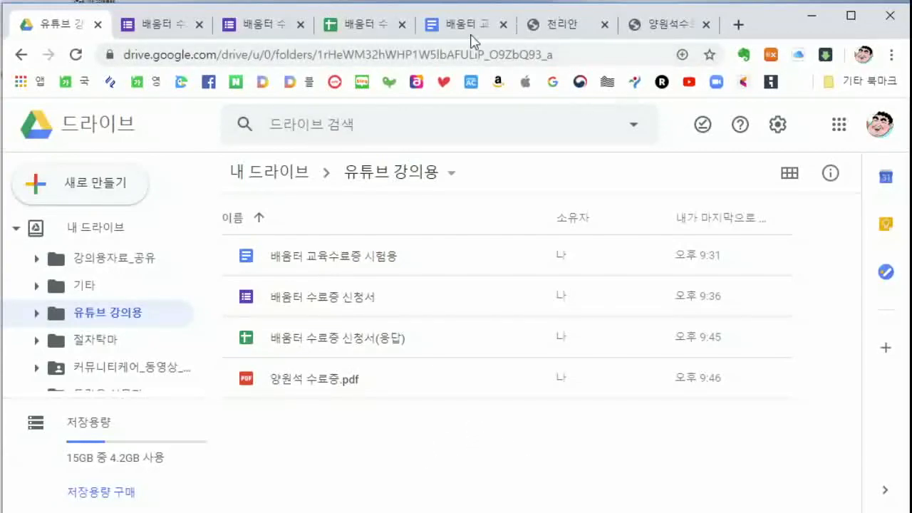
Return from the form confirmation page to the 배움터 수료증 신청서 form editor
click(267, 33)
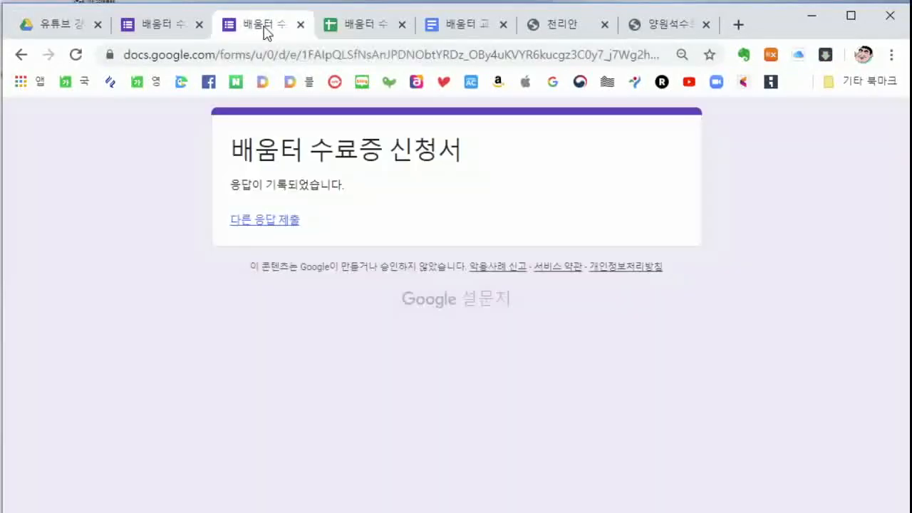
click(202, 32)
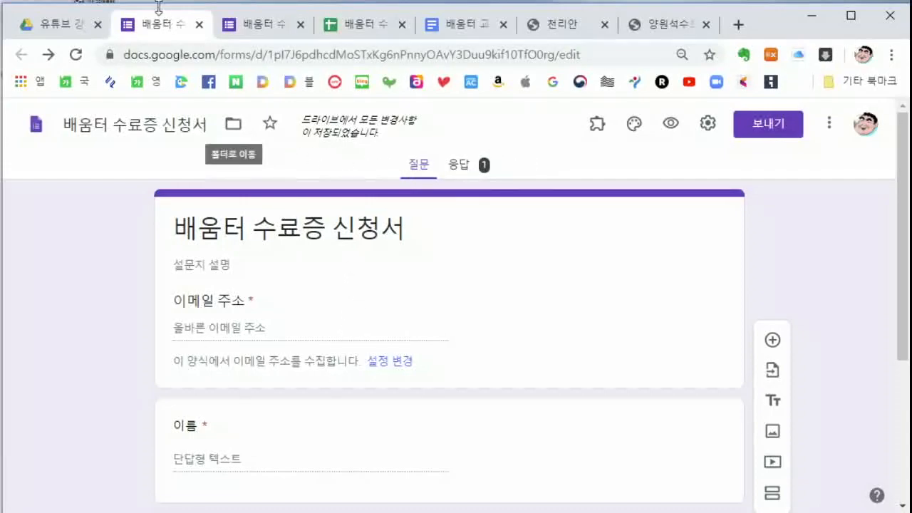
Open 보내기 and view the form's shareable link and HTML embed code, then close it
click(768, 128)
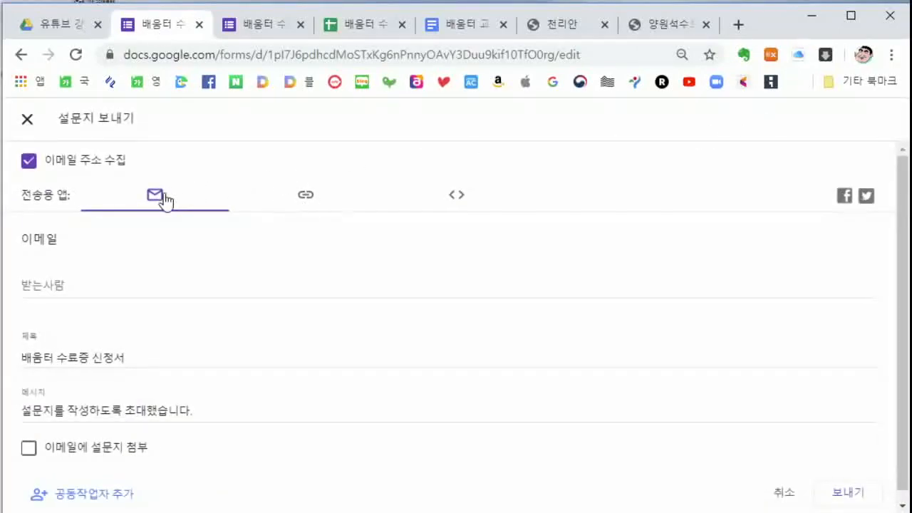
click(307, 199)
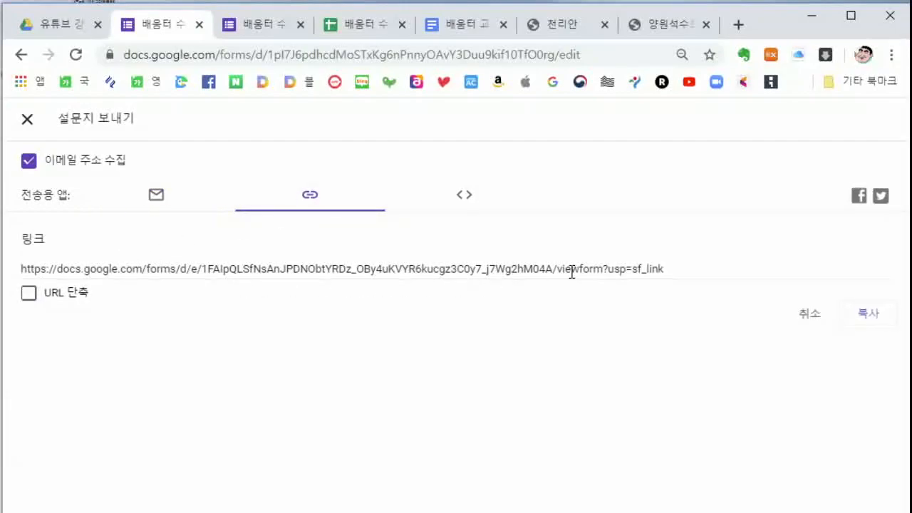
click(466, 200)
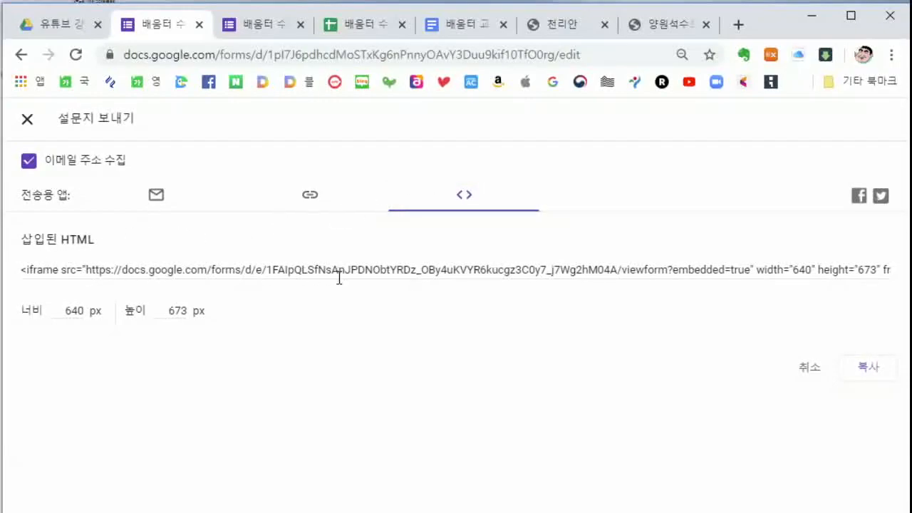
click(309, 197)
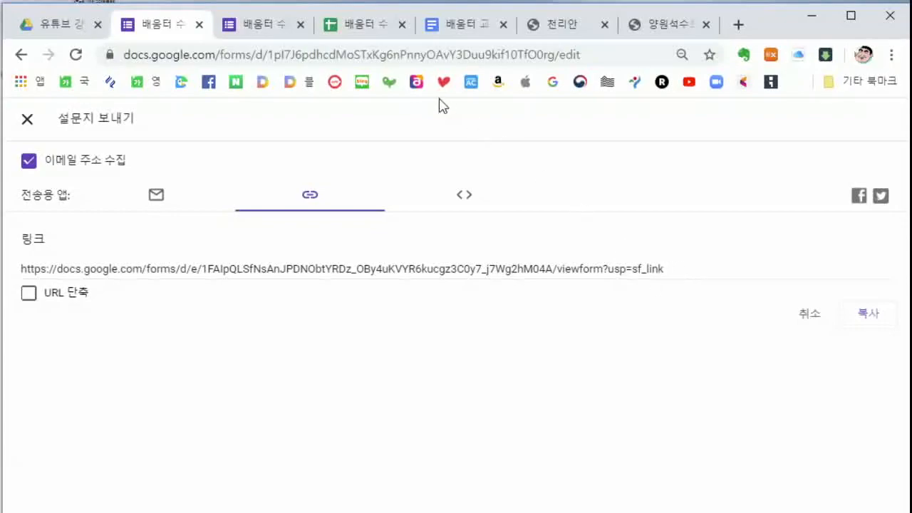
click(30, 122)
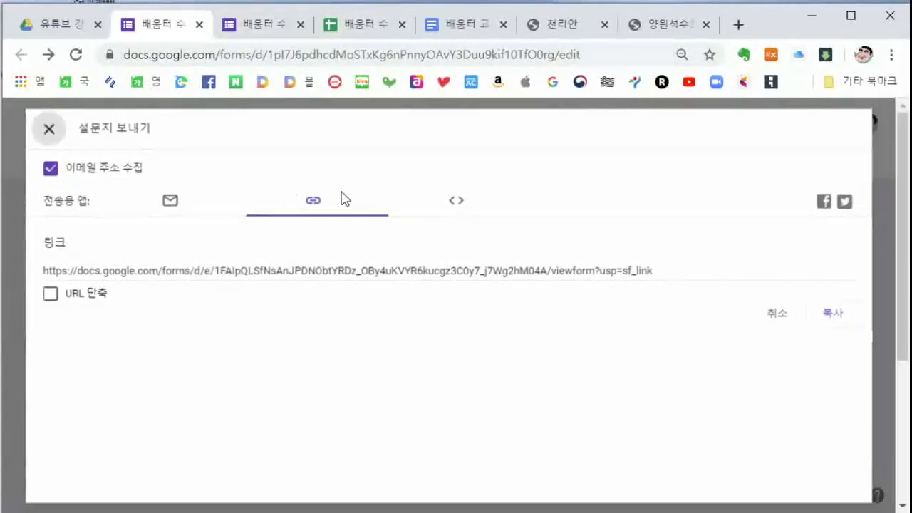